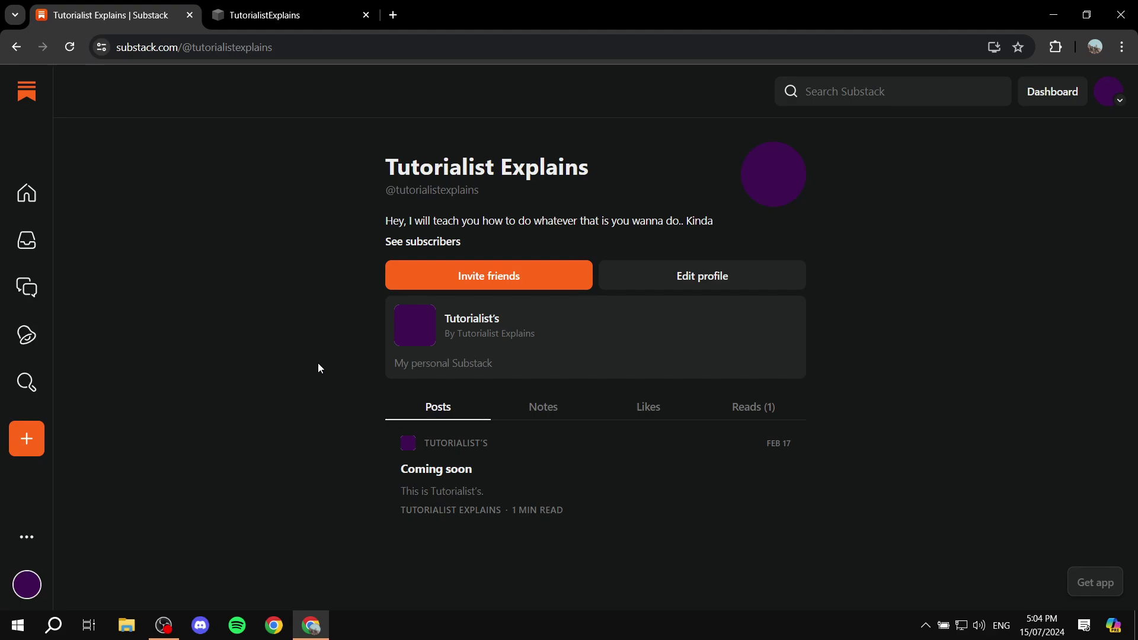
# Step: Go to the Substack Home feed, then open the Writer dashboard from the avatar menu
pyautogui.click(29, 190)
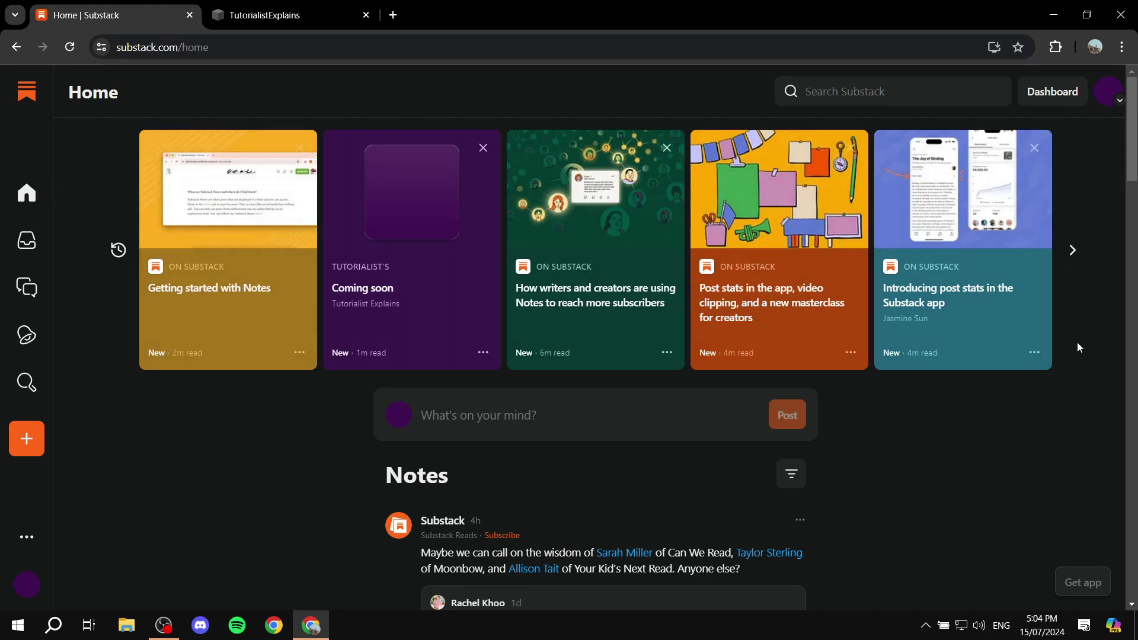
pyautogui.click(1114, 105)
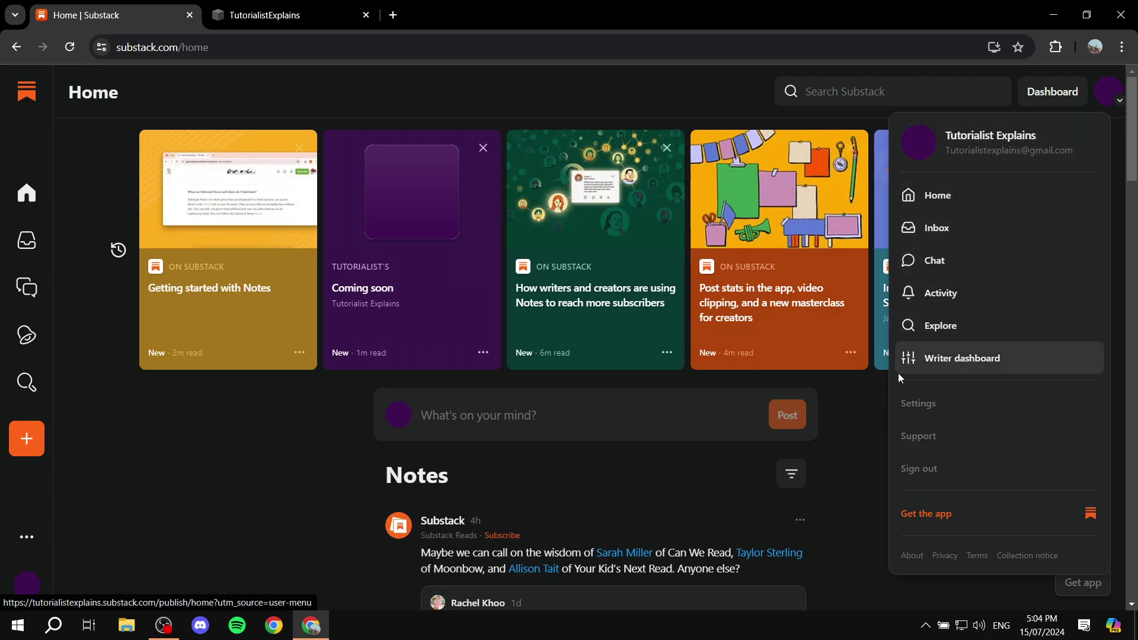
pyautogui.click(971, 356)
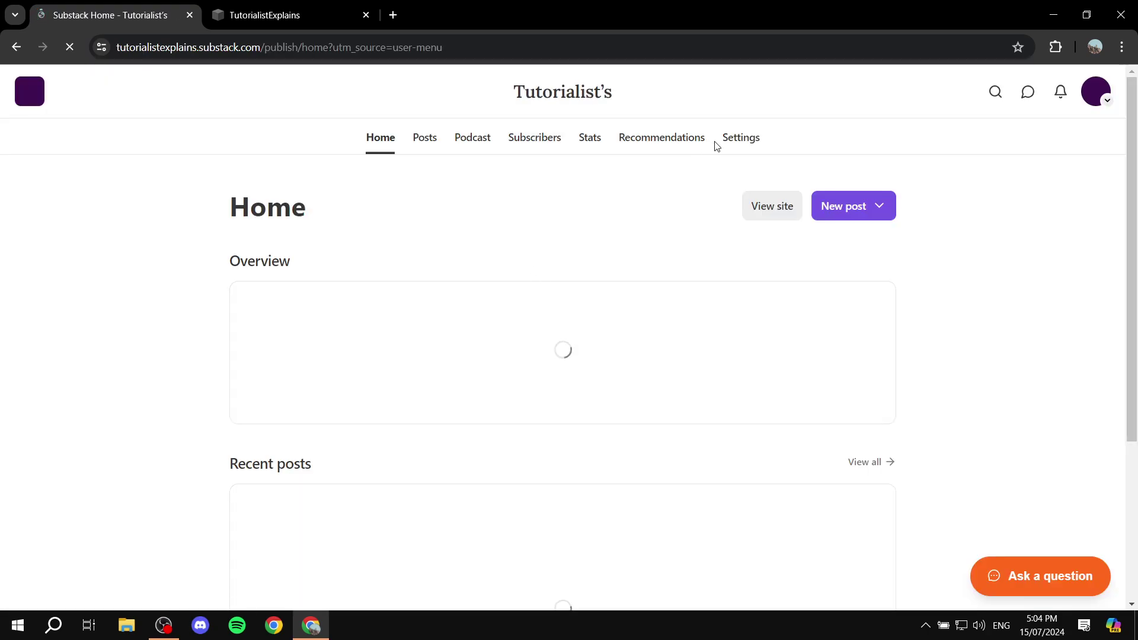
# Step: Open the publication Settings and scroll to the Import section's embed signup form code
pyautogui.click(756, 143)
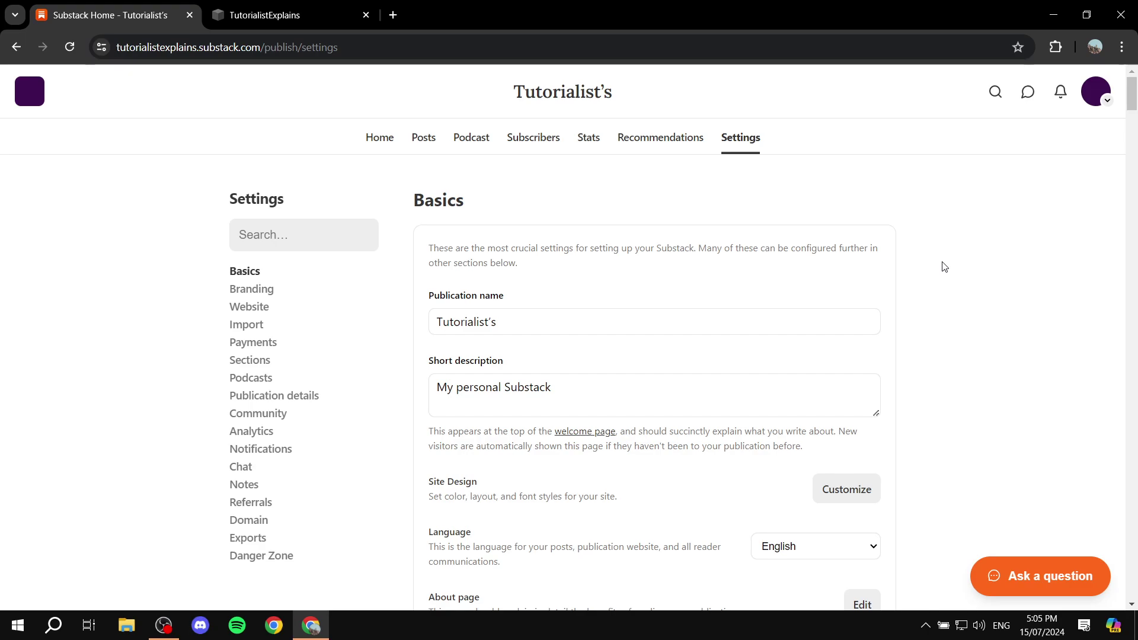
pyautogui.scroll(-5, 838, 267)
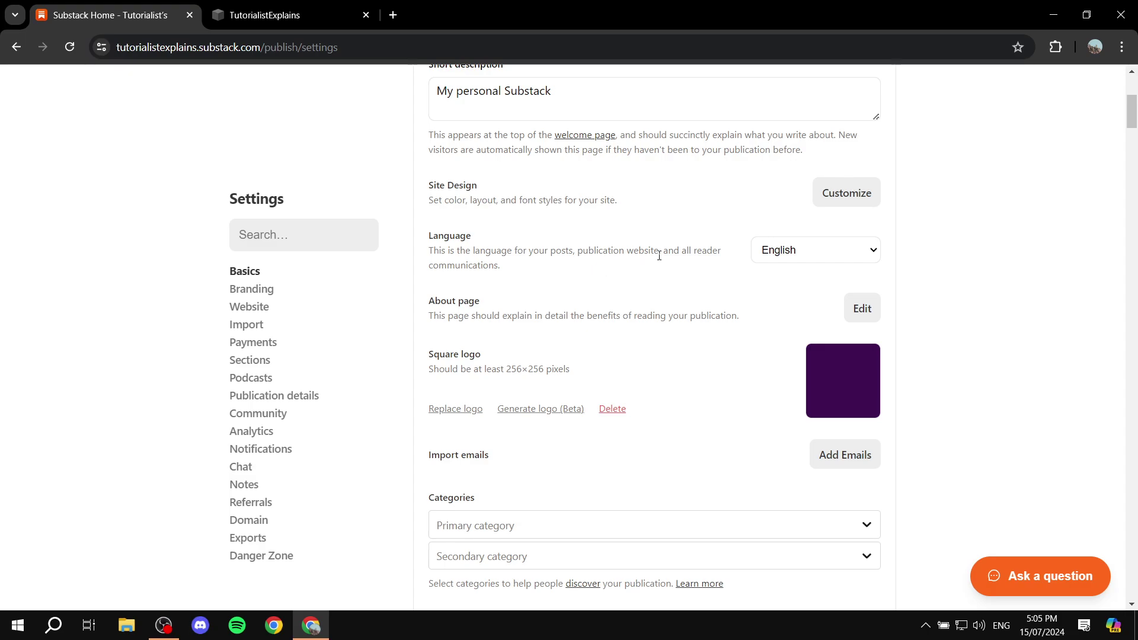
pyautogui.scroll(-9, 839, 248)
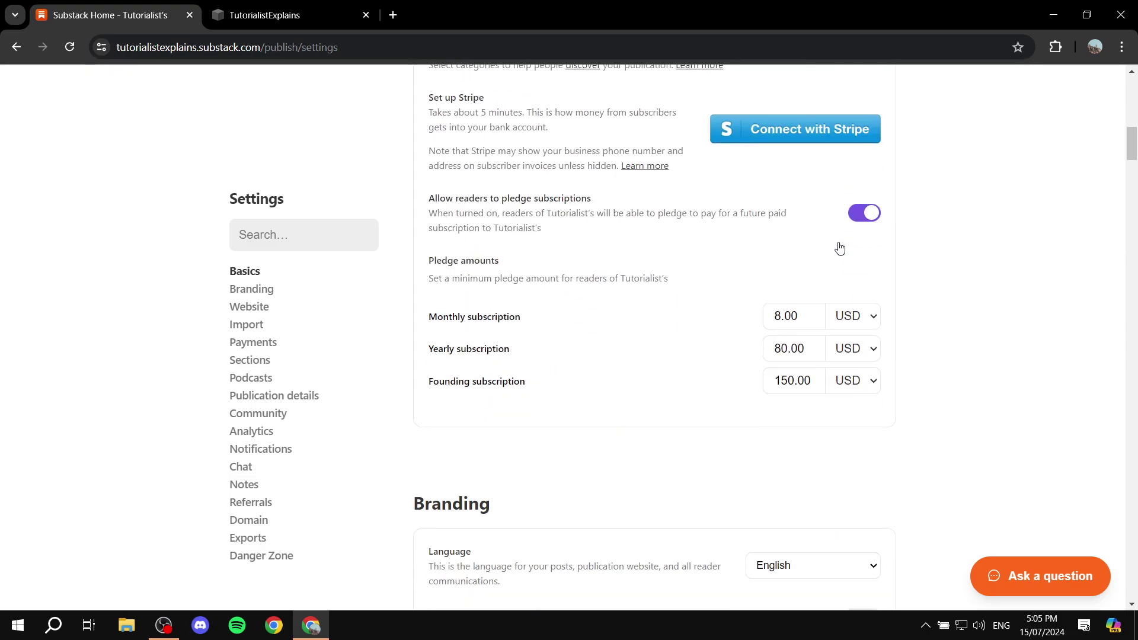
pyautogui.scroll(-20, 834, 242)
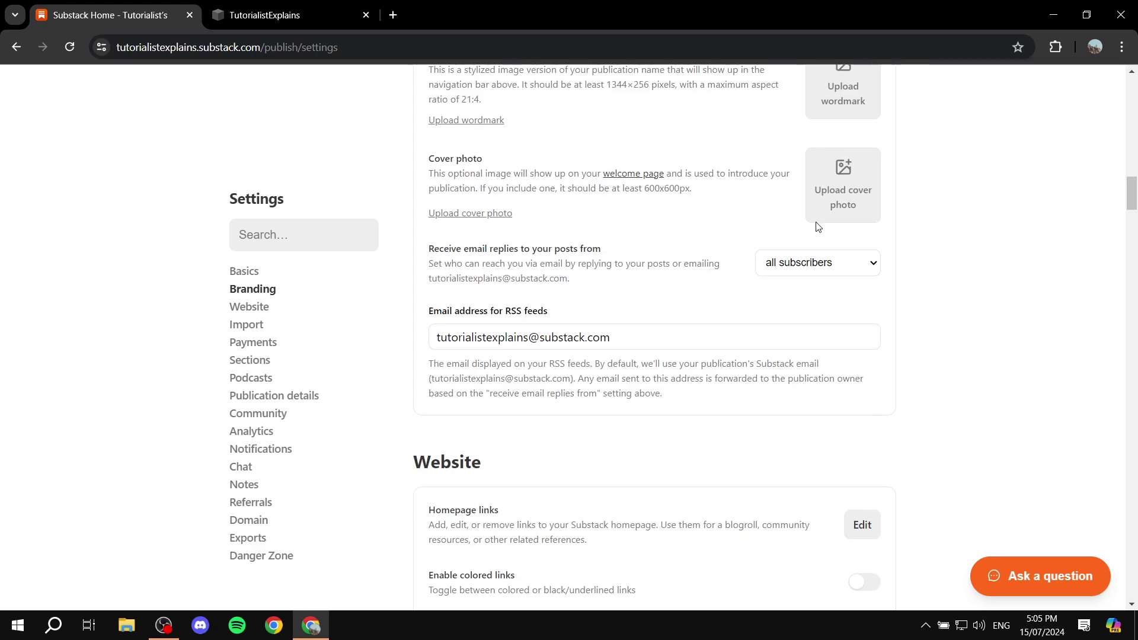
pyautogui.scroll(-15, 805, 199)
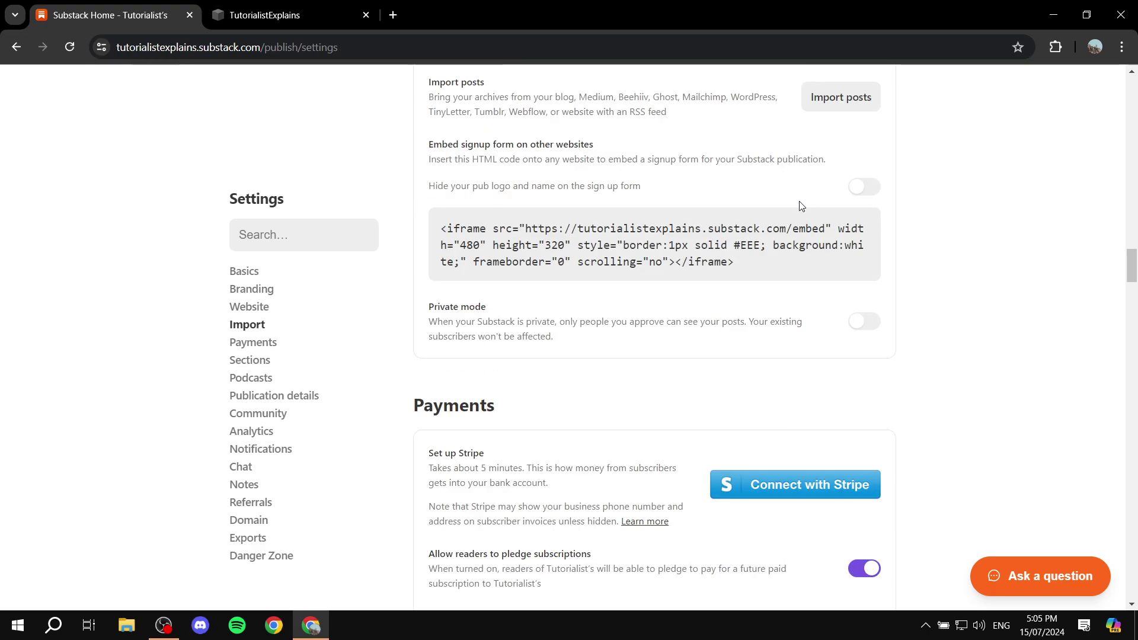
pyautogui.scroll(3, 801, 206)
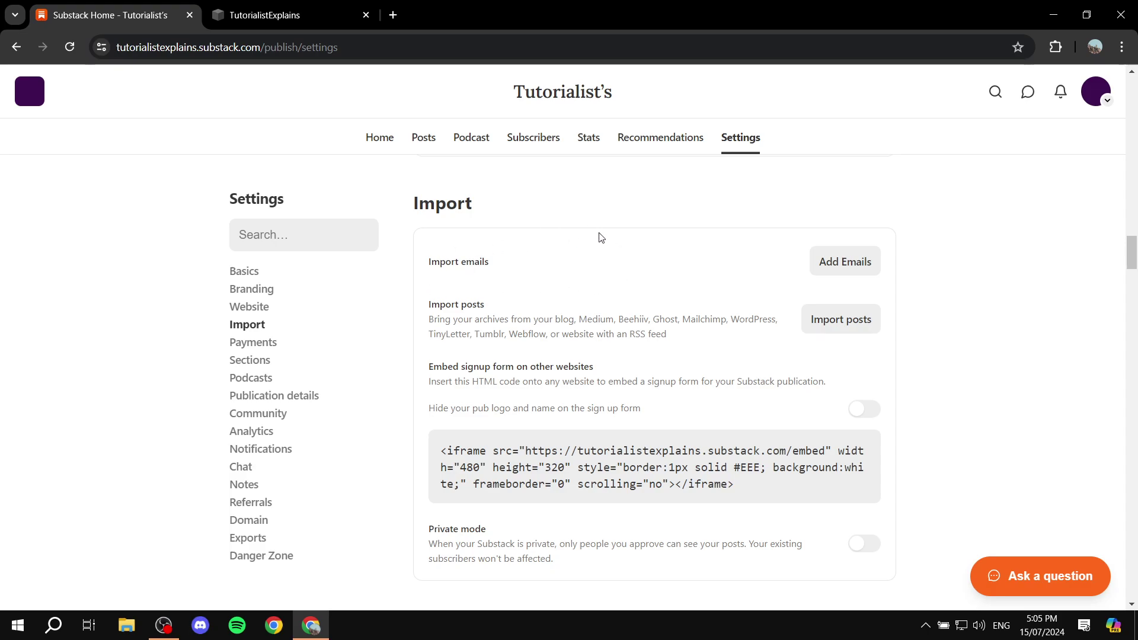
pyautogui.moveTo(415, 222); pyautogui.dragTo(490, 207)
# Step: Locate the 'Embed signup form on other websites' area in the Import settings
pyautogui.click(490, 207)
pyautogui.moveTo(425, 368); pyautogui.dragTo(617, 368)
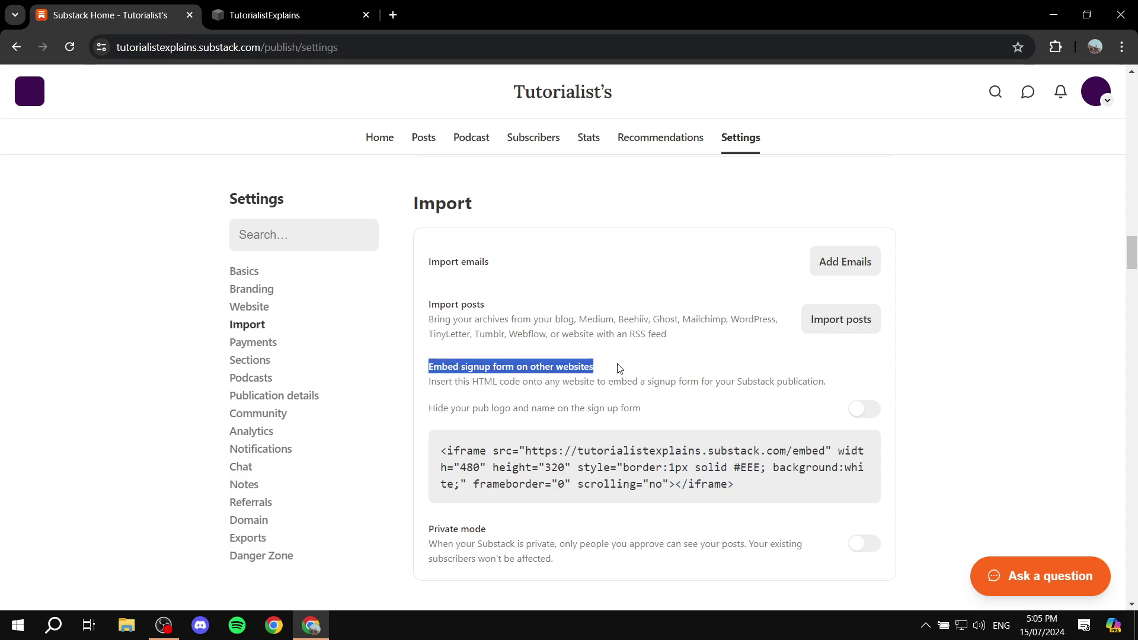
pyautogui.click(619, 368)
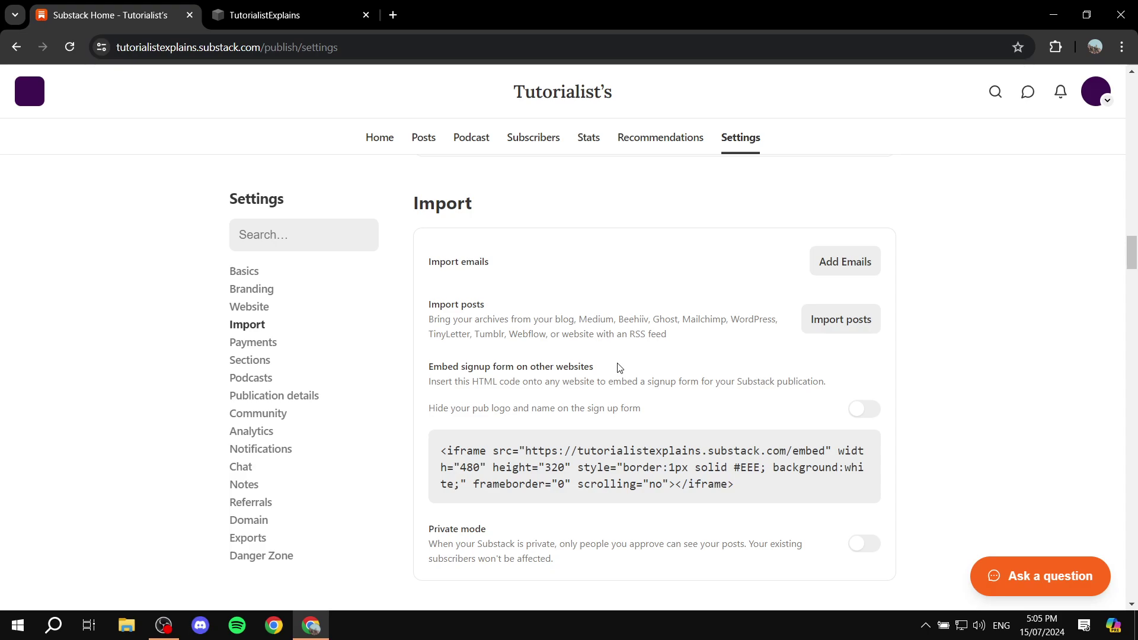
pyautogui.scroll(-1, 501, 356)
pyautogui.moveTo(425, 297); pyautogui.dragTo(610, 303)
pyautogui.click(611, 303)
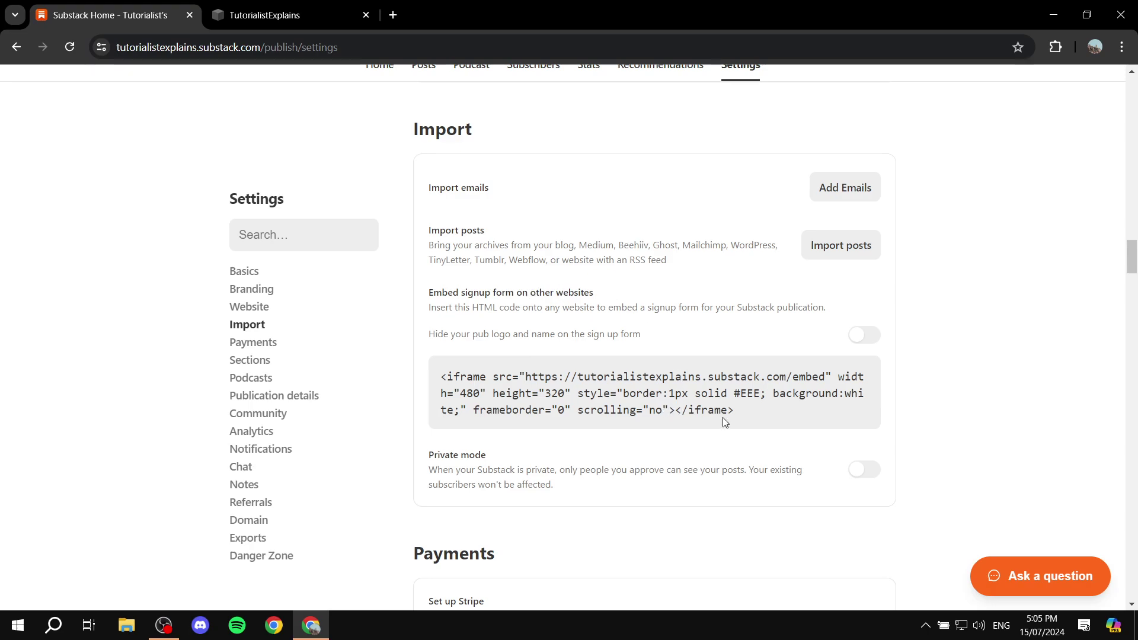
# Step: Select the full 480×320 iframe embed code, scrolling off, for copying
pyautogui.moveTo(752, 410); pyautogui.dragTo(430, 382)
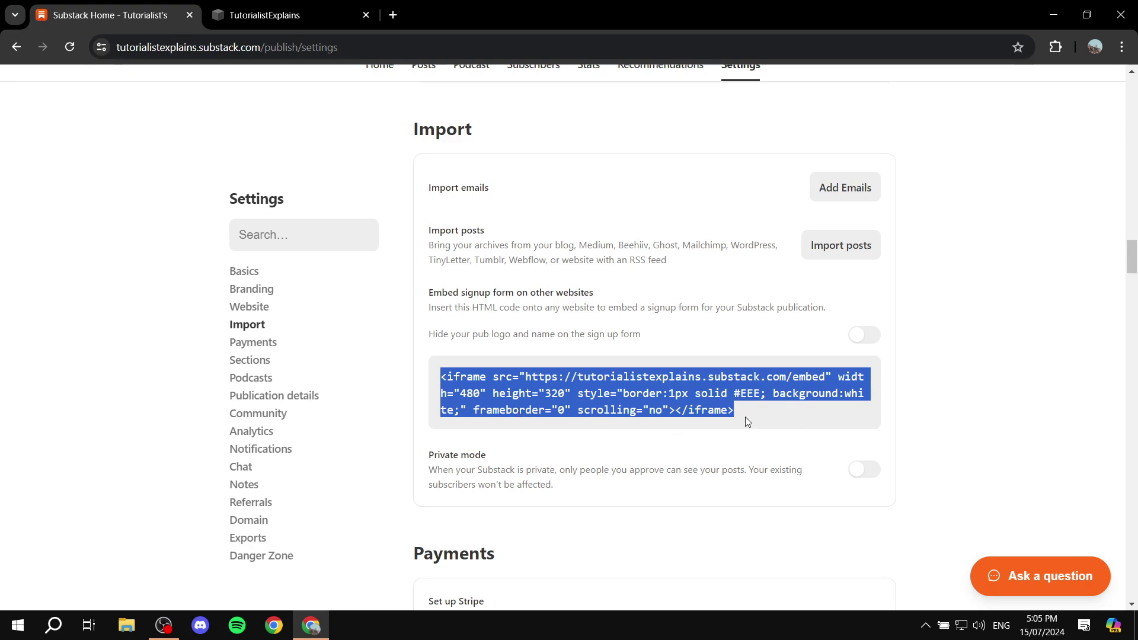
pyautogui.click(1004, 427)
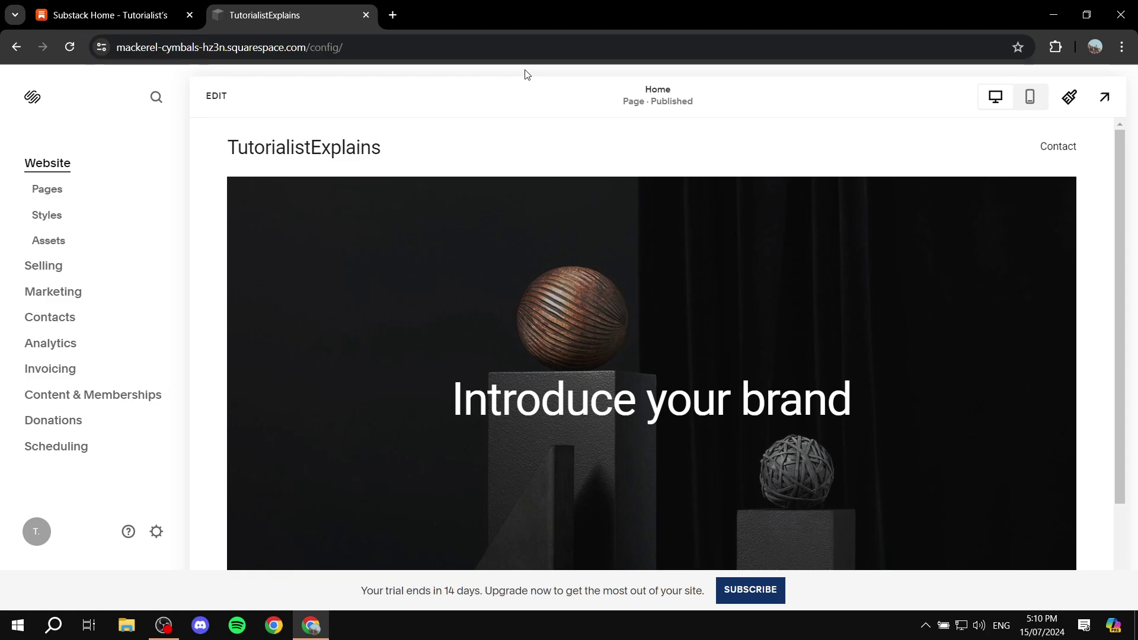
pyautogui.click(113, 15)
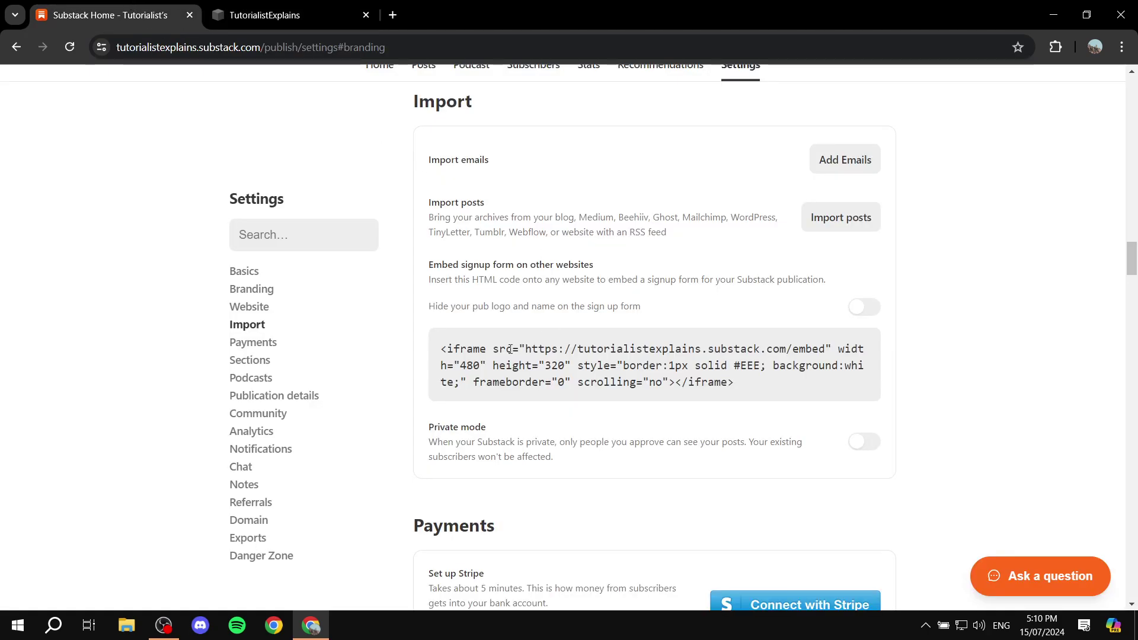
pyautogui.moveTo(740, 389); pyautogui.dragTo(443, 348)
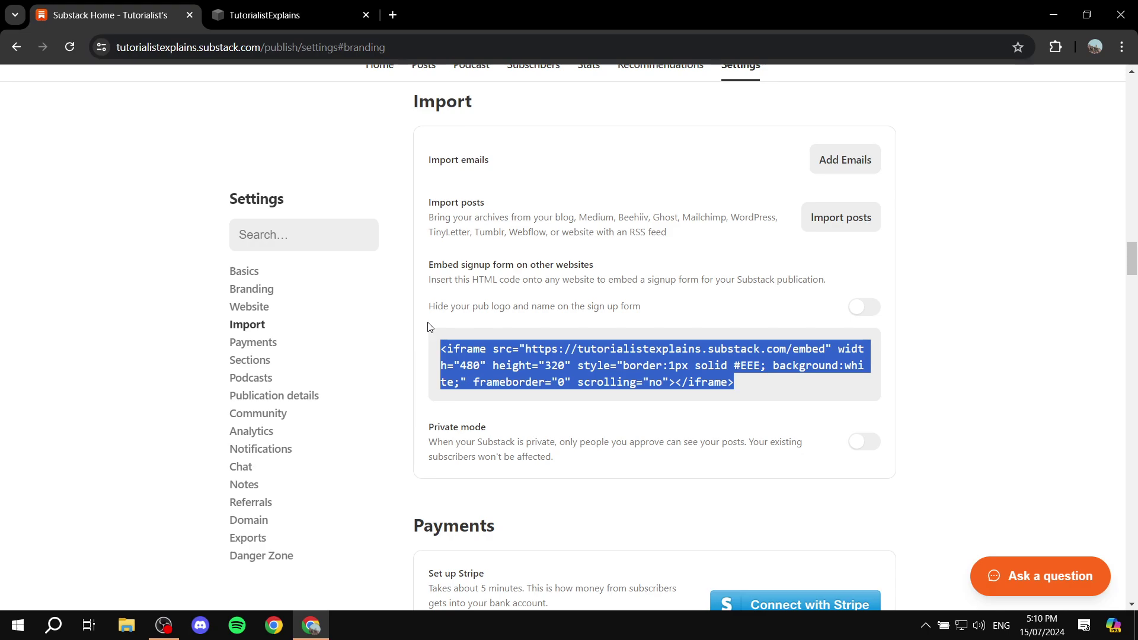
# Step: Switch to Squarespace and put the TutorialistExplains Home page into edit mode
pyautogui.click(336, 7)
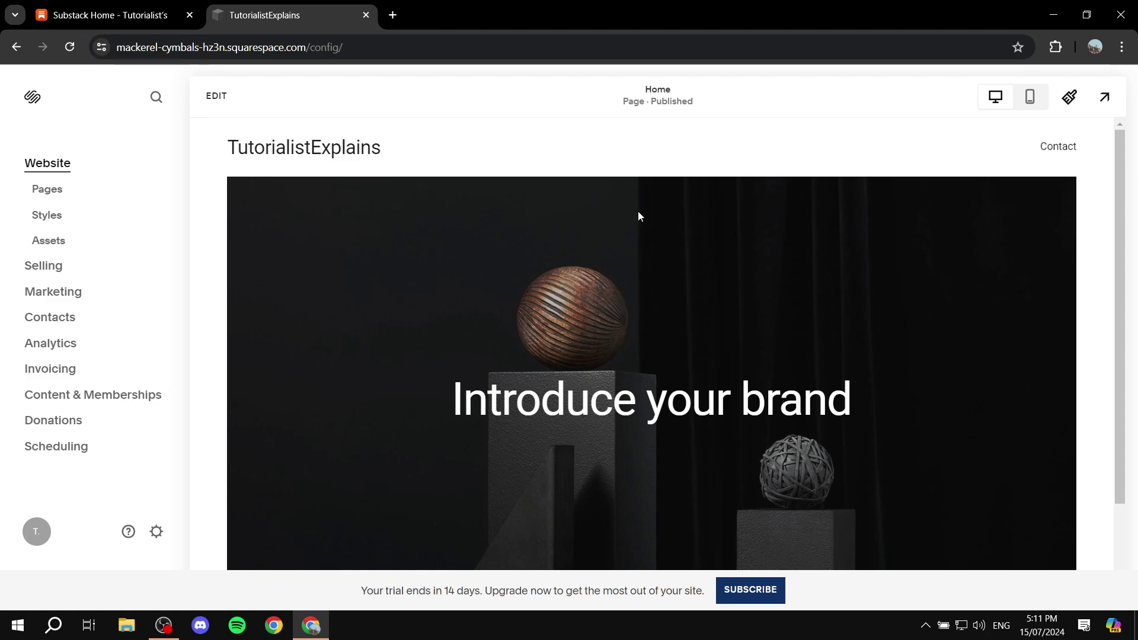
pyautogui.scroll(-2, 646, 212)
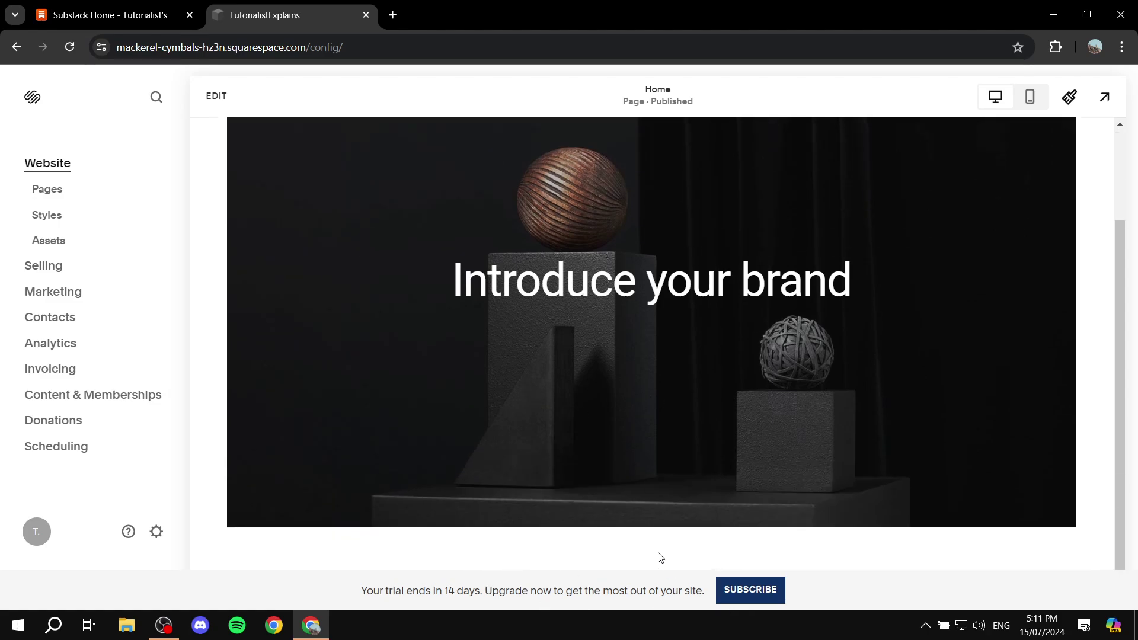
pyautogui.scroll(2, 596, 374)
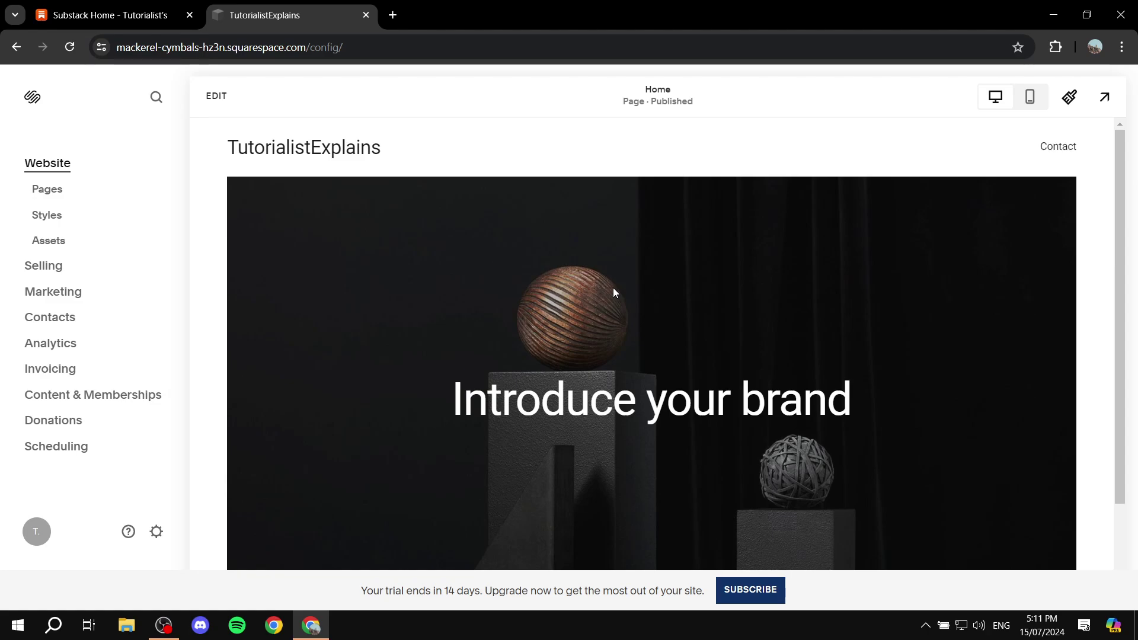
pyautogui.scroll(-2, 613, 287)
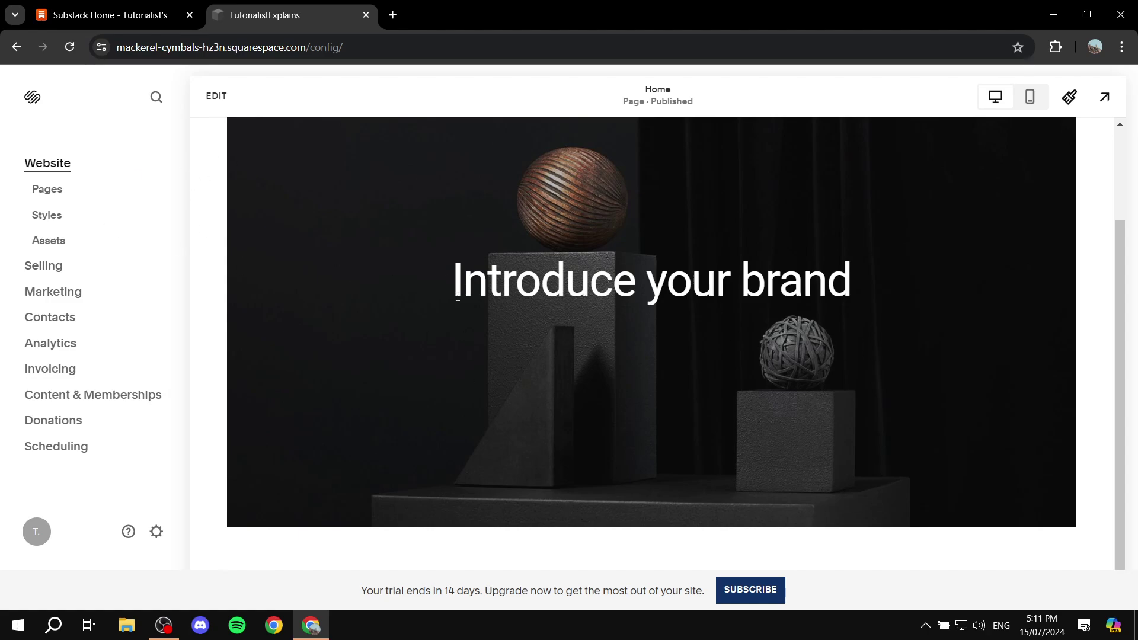
pyautogui.click(216, 96)
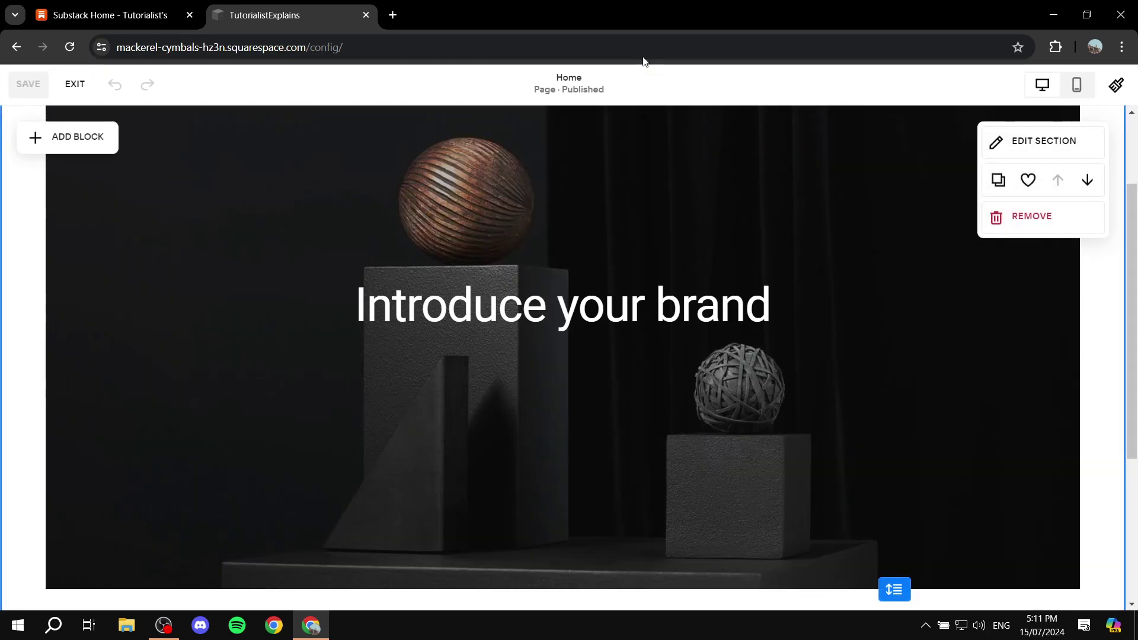
# Step: Add a blank section below the hero image, above the footer
pyautogui.scroll(-2, 643, 183)
pyautogui.scroll(-3, 643, 184)
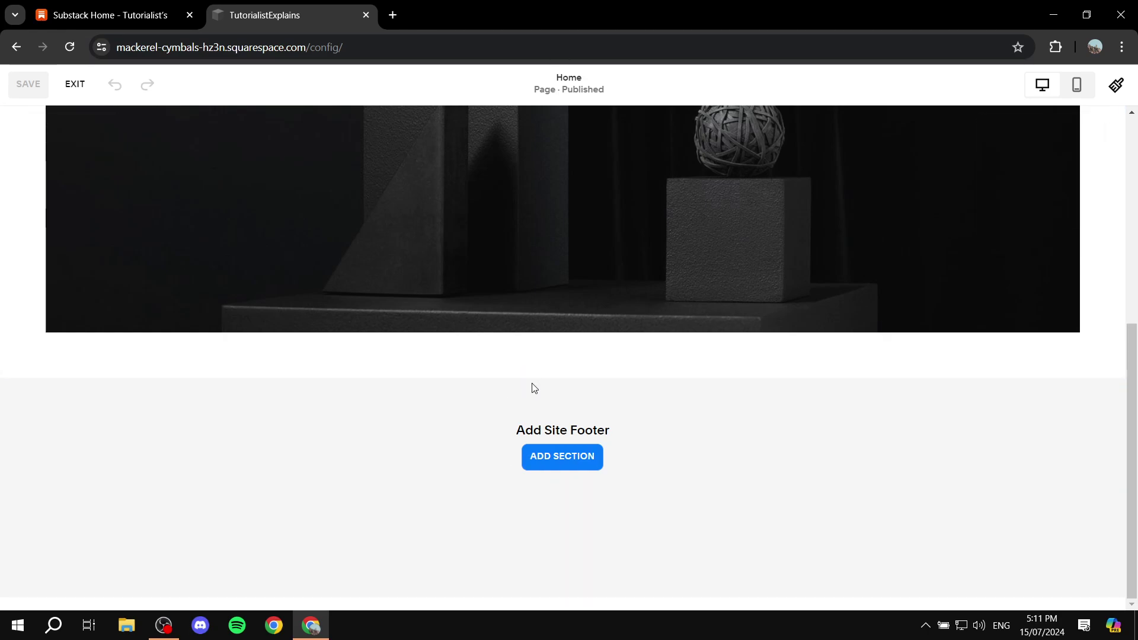
pyautogui.click(577, 381)
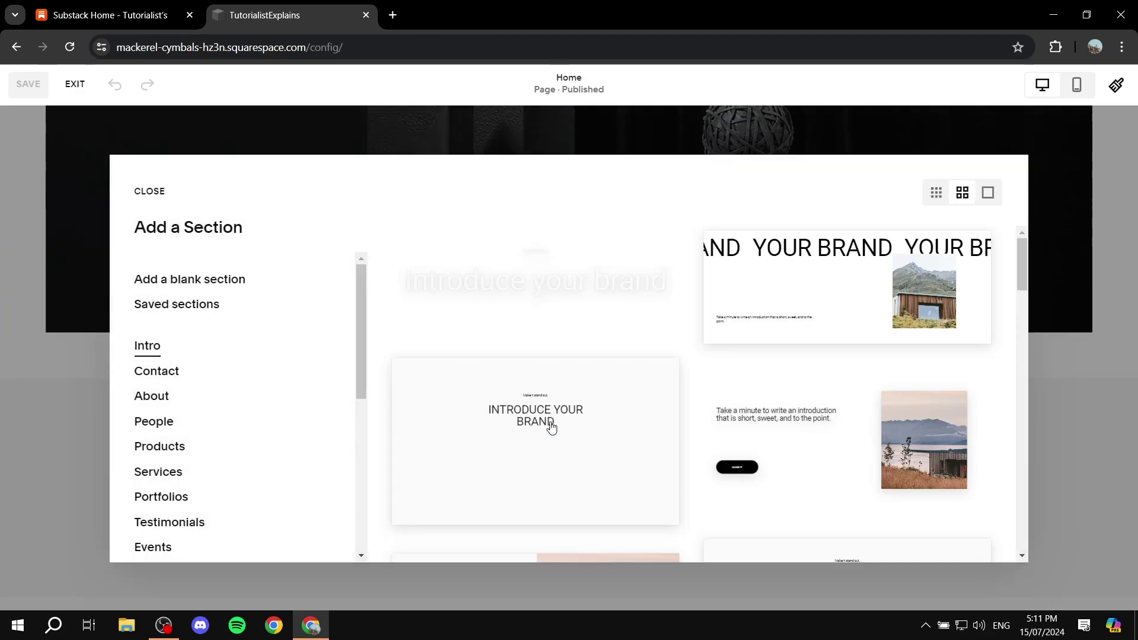
pyautogui.click(202, 279)
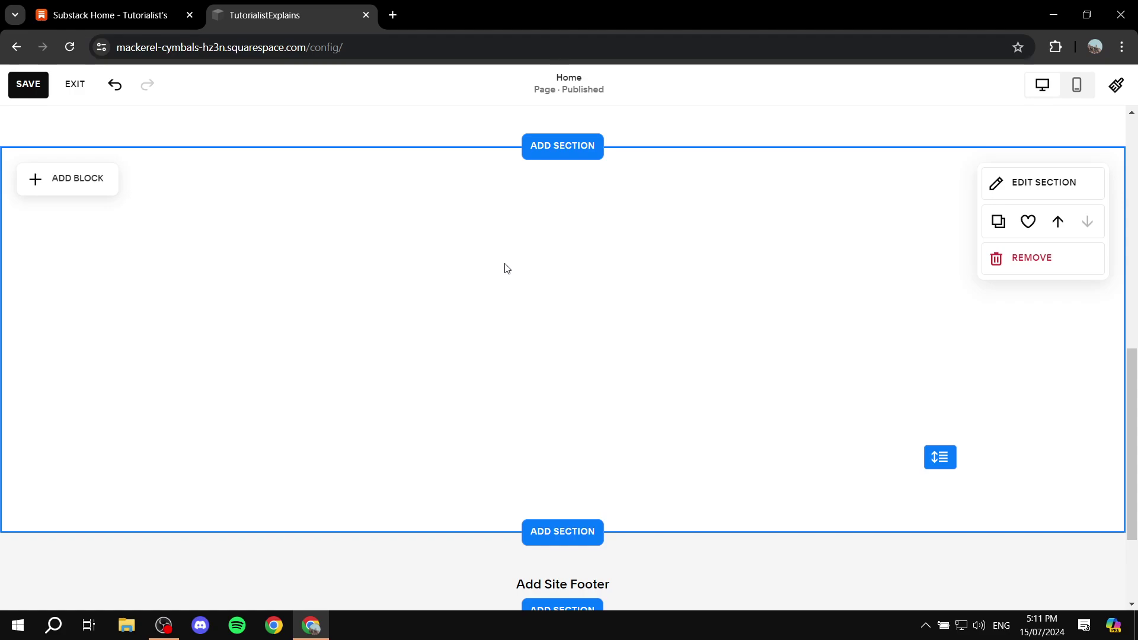
# Step: Insert a Code block from the Basic blocks into the new section
pyautogui.click(85, 179)
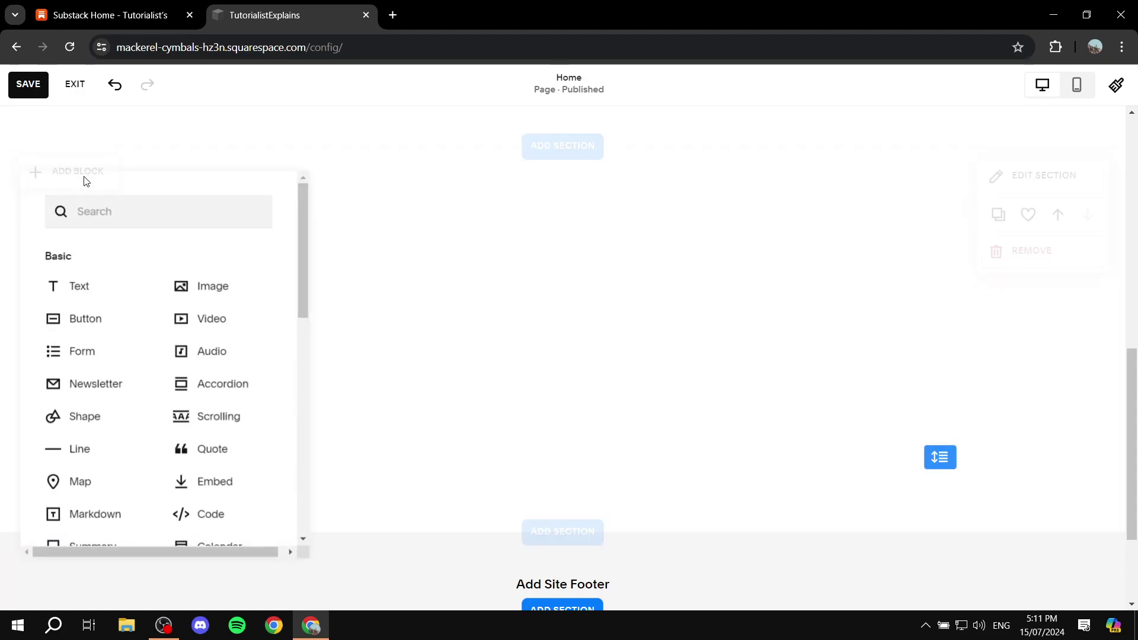
pyautogui.scroll(-4, 222, 329)
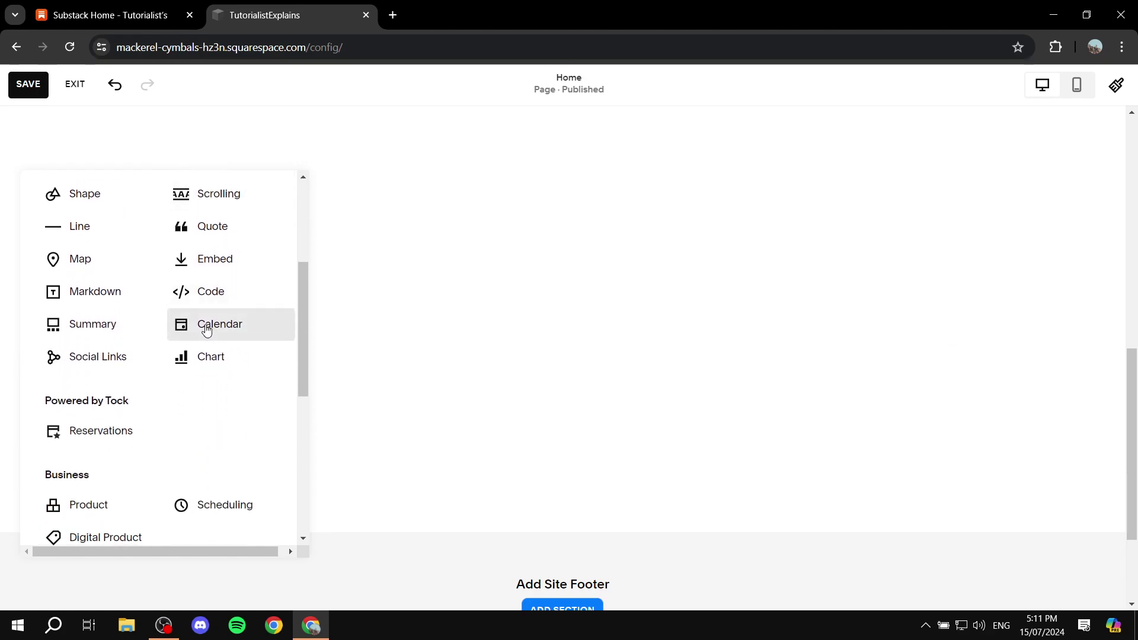
pyautogui.scroll(3, 214, 315)
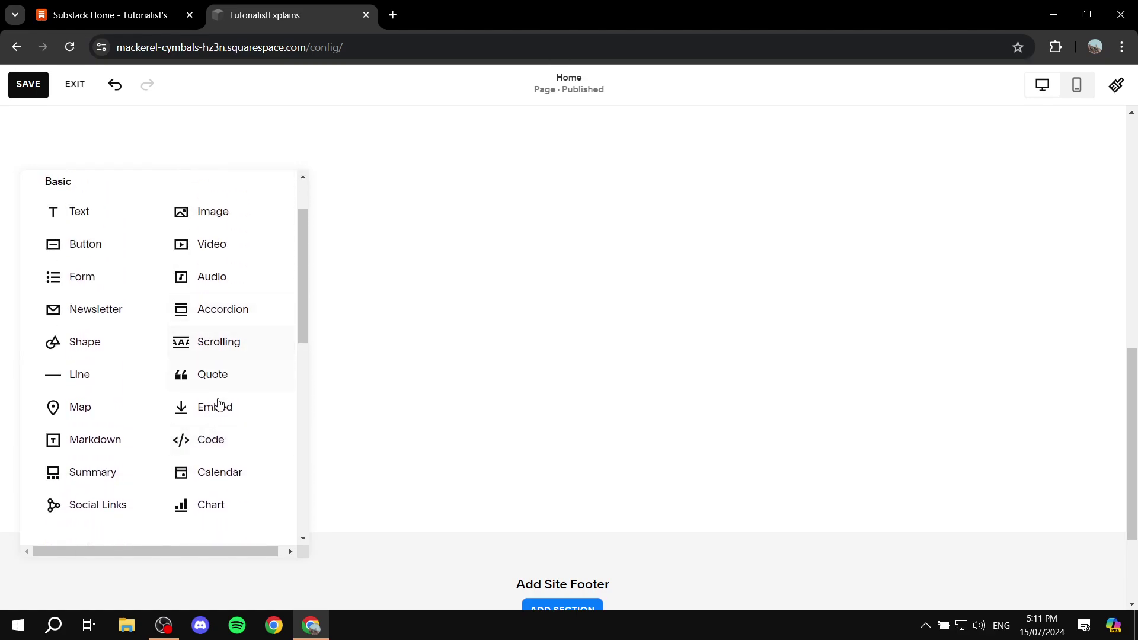
pyautogui.click(217, 446)
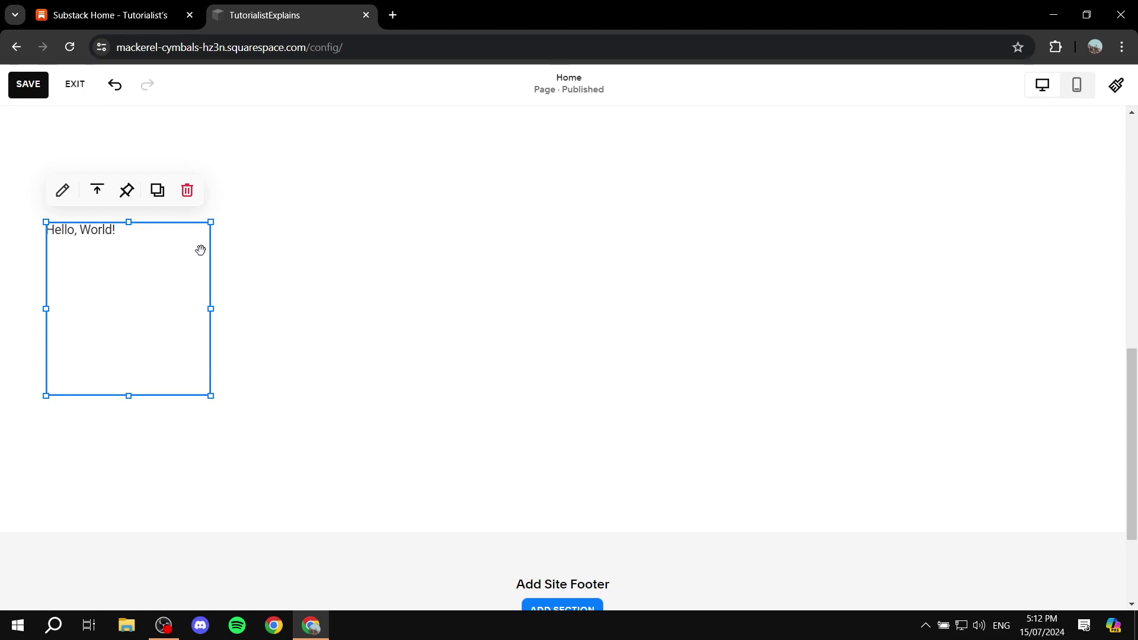
# Step: Drag the Hello, World! Code block from the left edge to the section centre
pyautogui.click(457, 317)
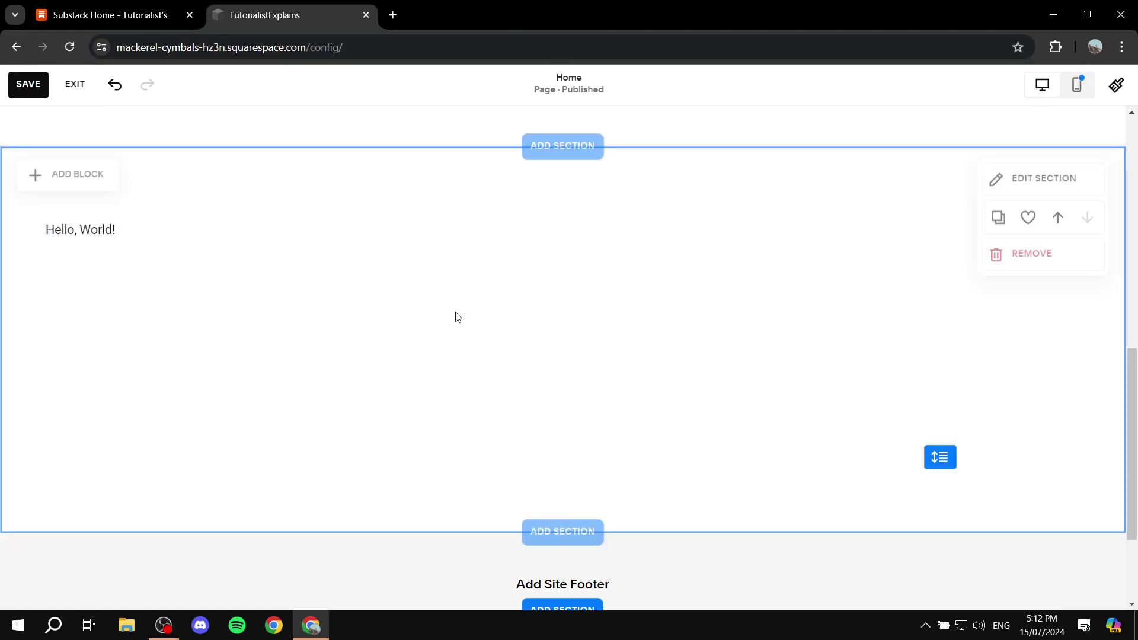
pyautogui.click(145, 261)
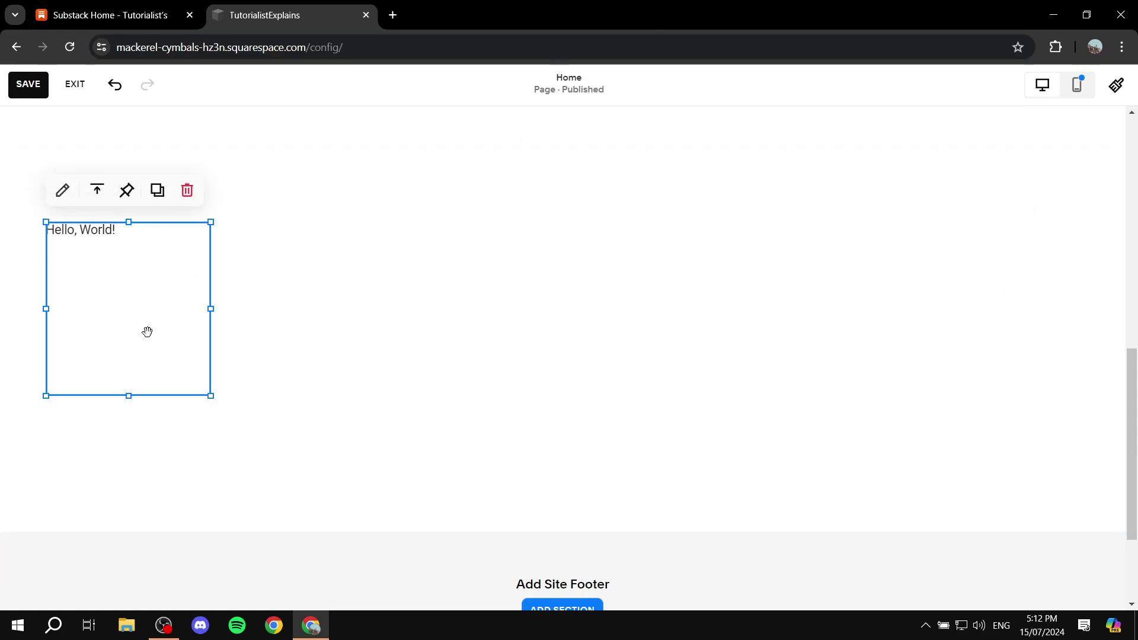
pyautogui.moveTo(147, 331); pyautogui.dragTo(568, 347)
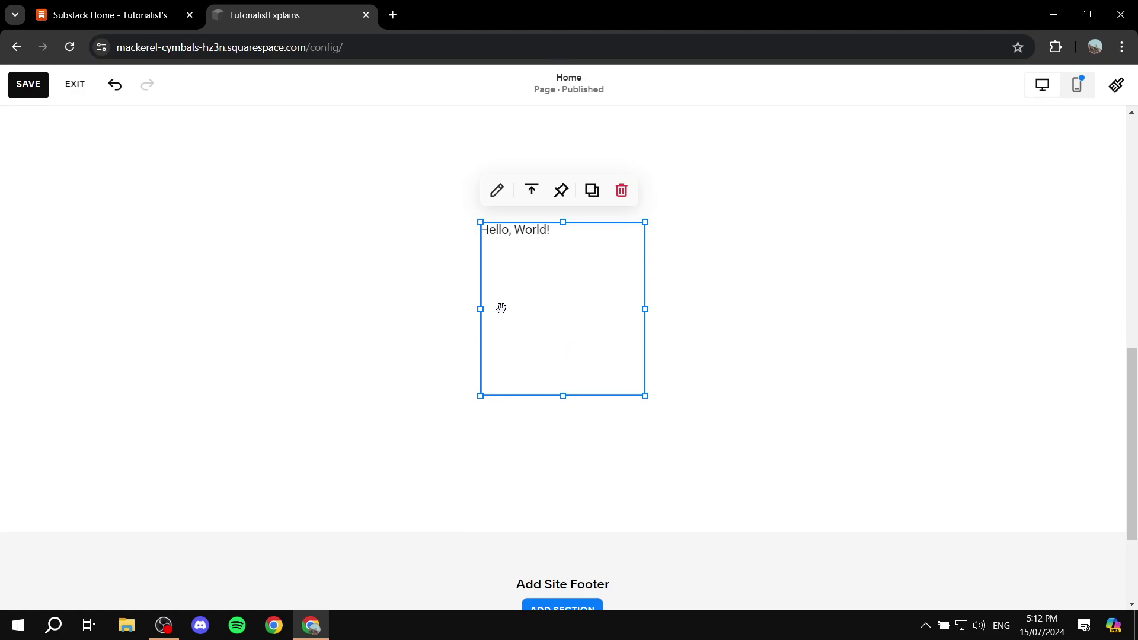
pyautogui.click(767, 292)
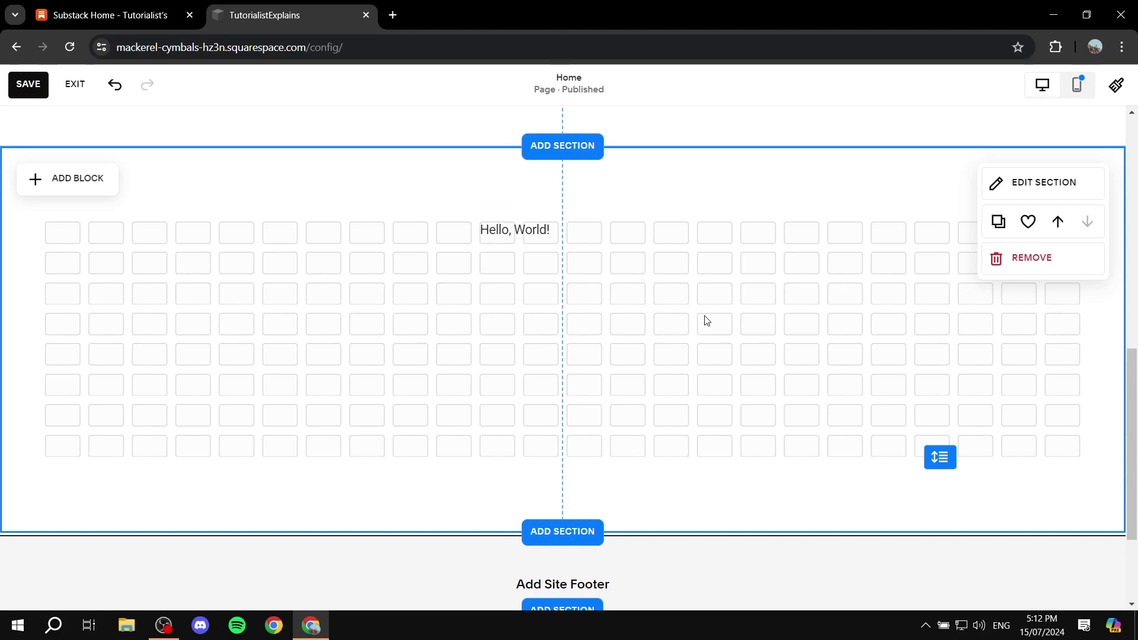
pyautogui.click(573, 316)
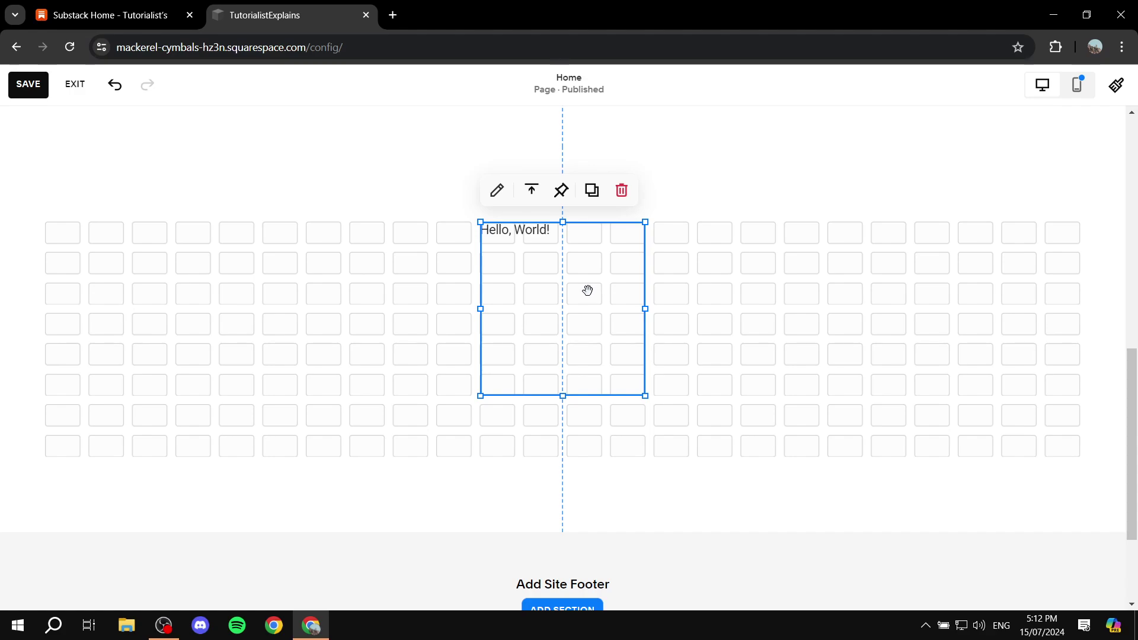
# Step: Replace the Code block's Hello, World! line with the pasted Substack iframe code
pyautogui.click(497, 199)
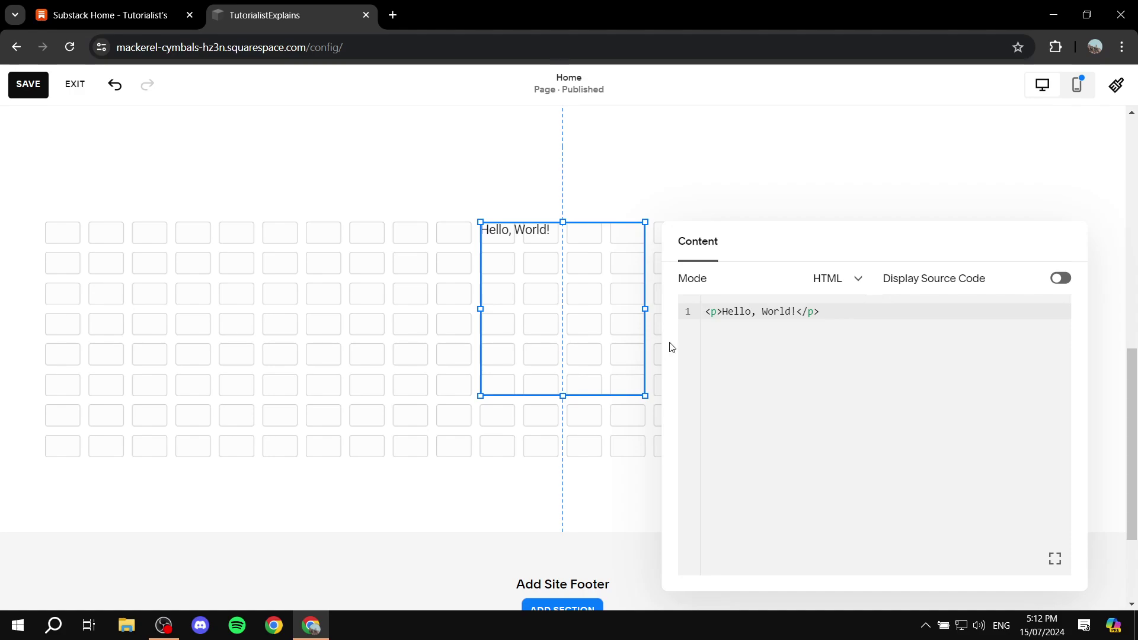
pyautogui.moveTo(857, 307); pyautogui.dragTo(689, 309)
pyautogui.press('BackSpace')
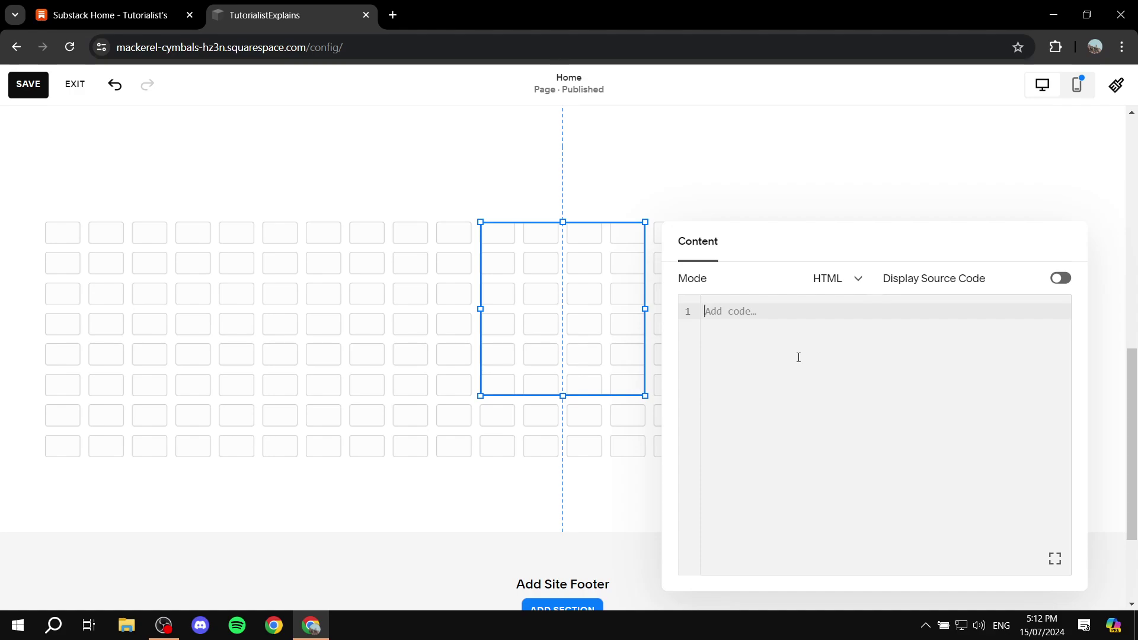
pyautogui.hotkey('ctrl', 'v')
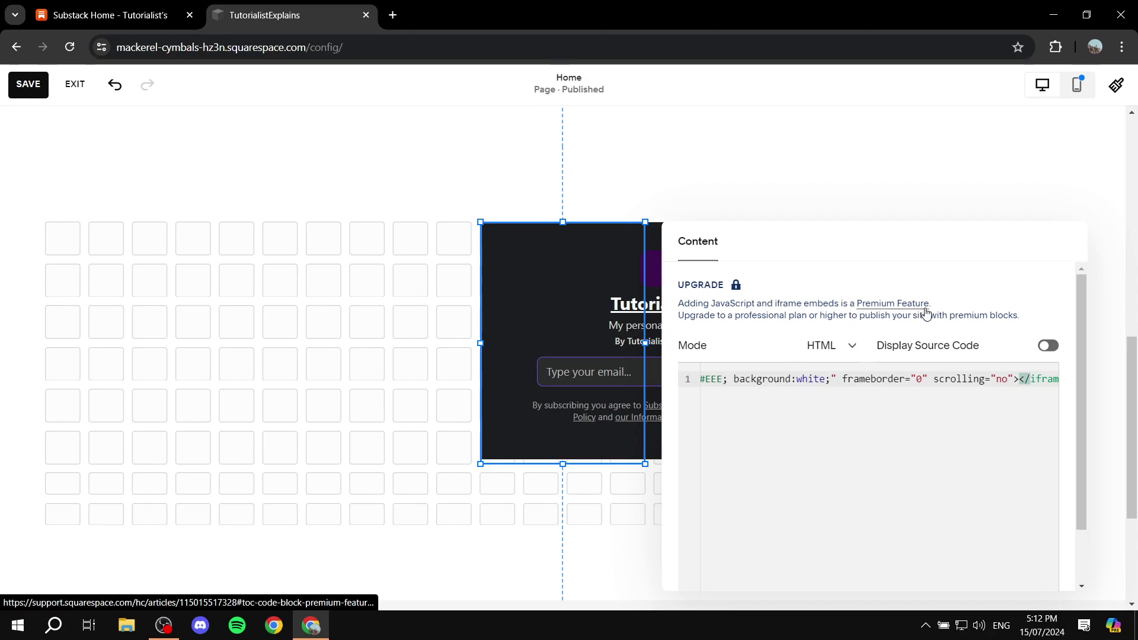
# Step: Shift the Code block slightly left so the Substack signup form sits centred
pyautogui.click(929, 153)
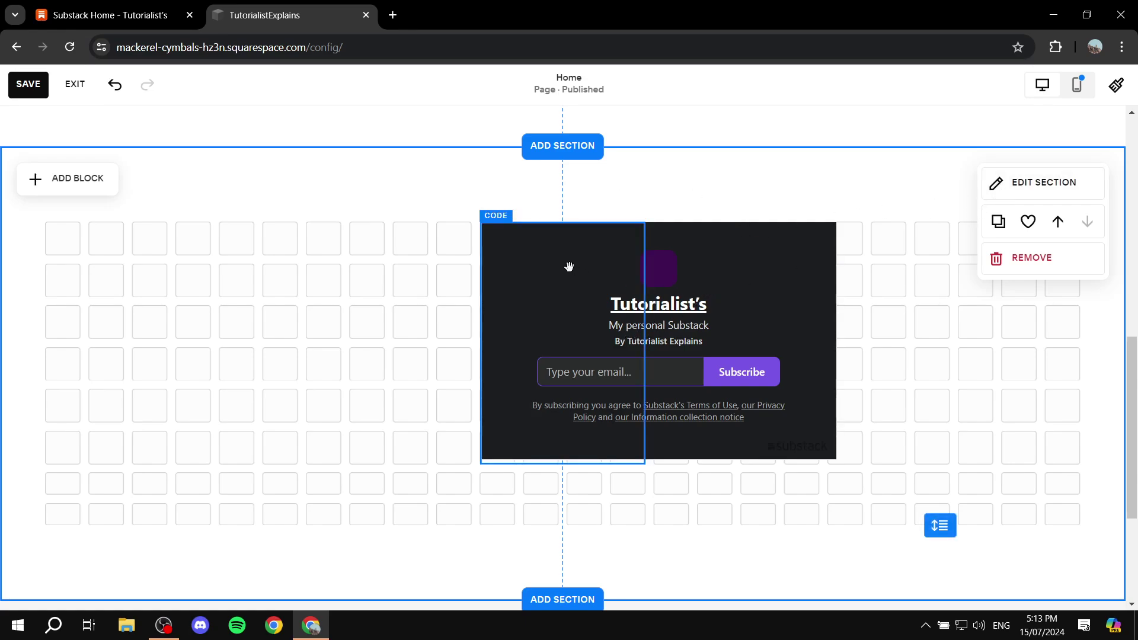
pyautogui.click(541, 274)
pyautogui.moveTo(546, 256); pyautogui.dragTo(479, 259)
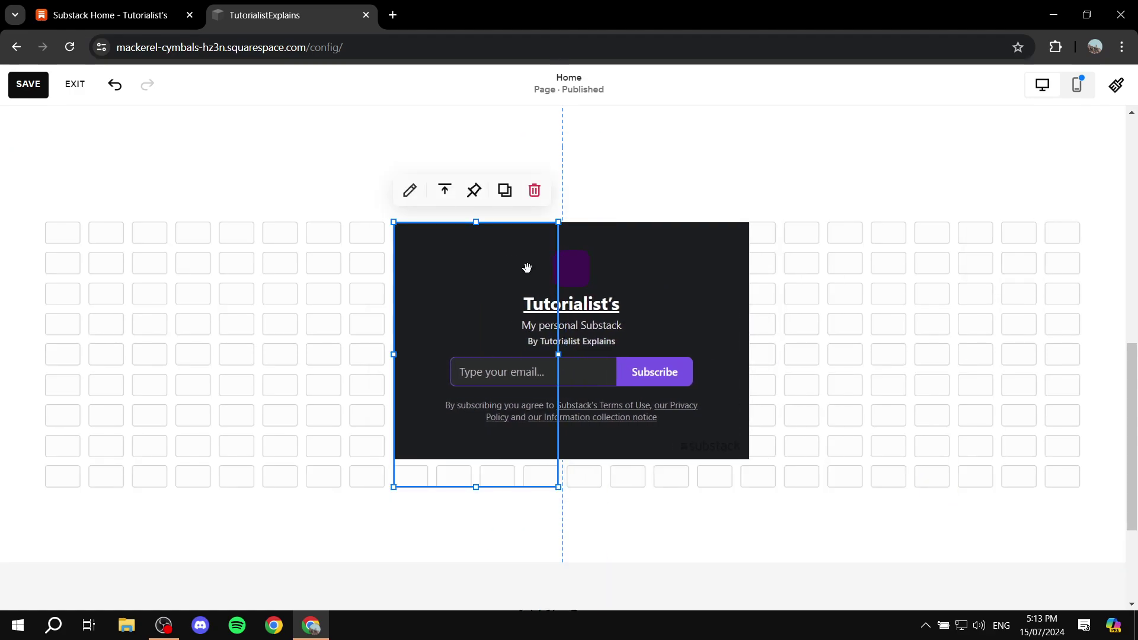
pyautogui.click(689, 257)
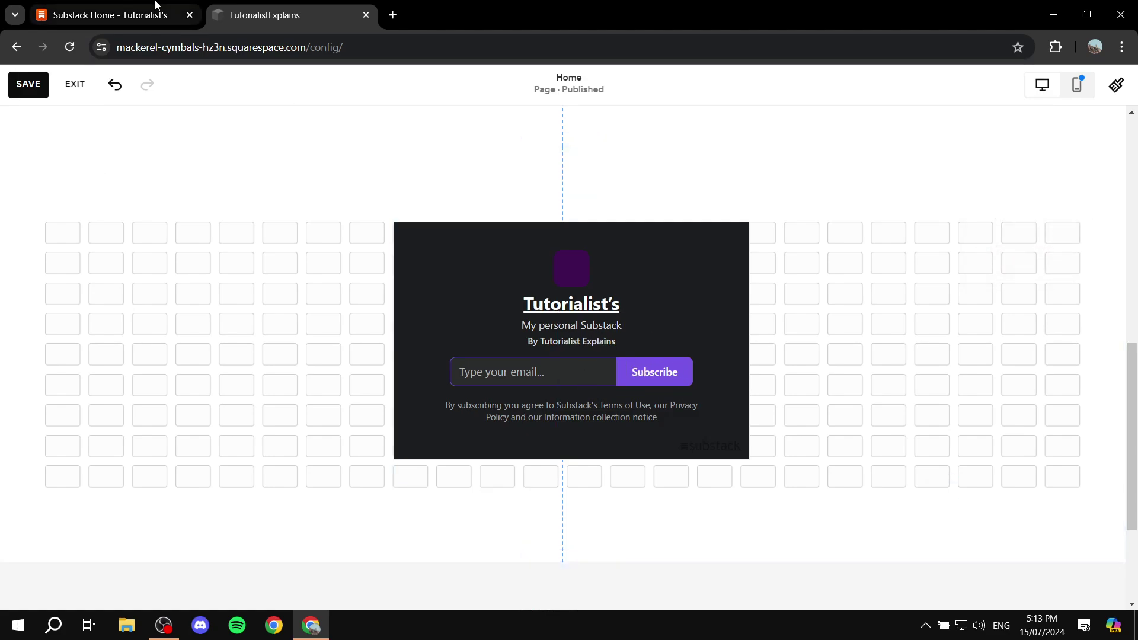
pyautogui.click(143, 15)
pyautogui.click(339, 178)
pyautogui.scroll(10, 364, 186)
pyautogui.scroll(10, 364, 186)
pyautogui.scroll(-5, 363, 190)
pyautogui.scroll(2, 362, 196)
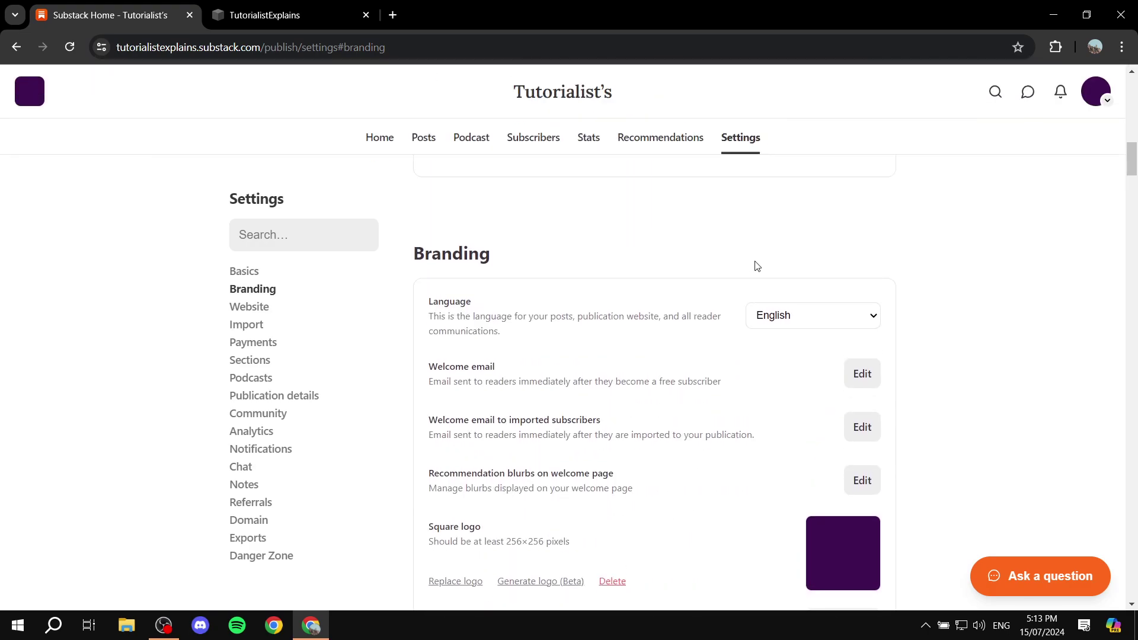
pyautogui.scroll(-4, 896, 261)
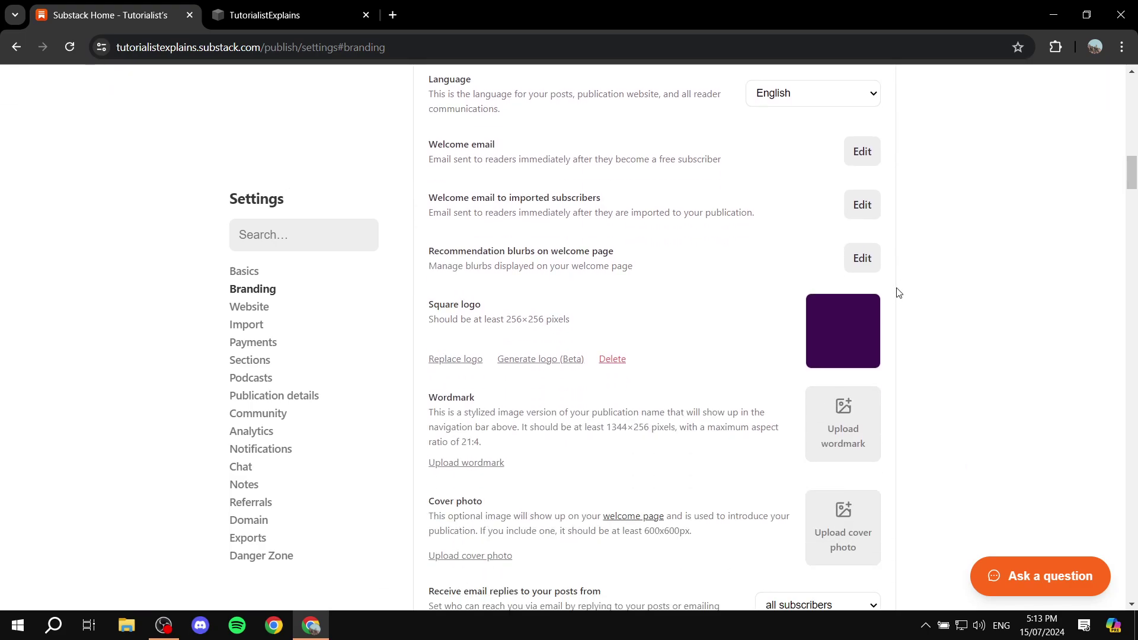
pyautogui.scroll(-4, 902, 284)
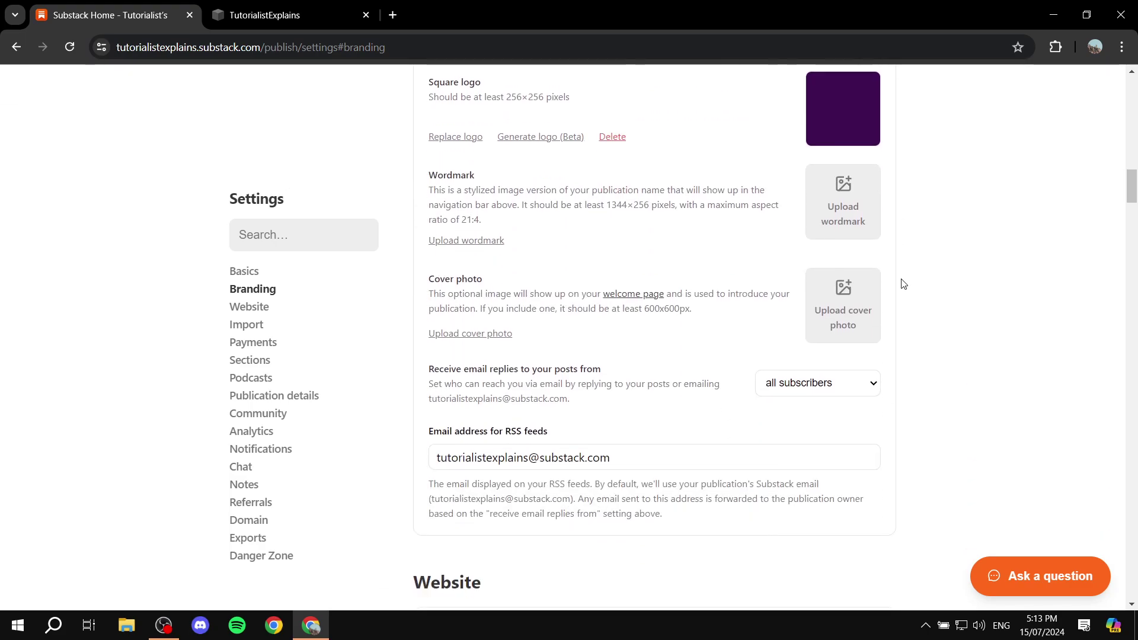
pyautogui.scroll(12, 902, 285)
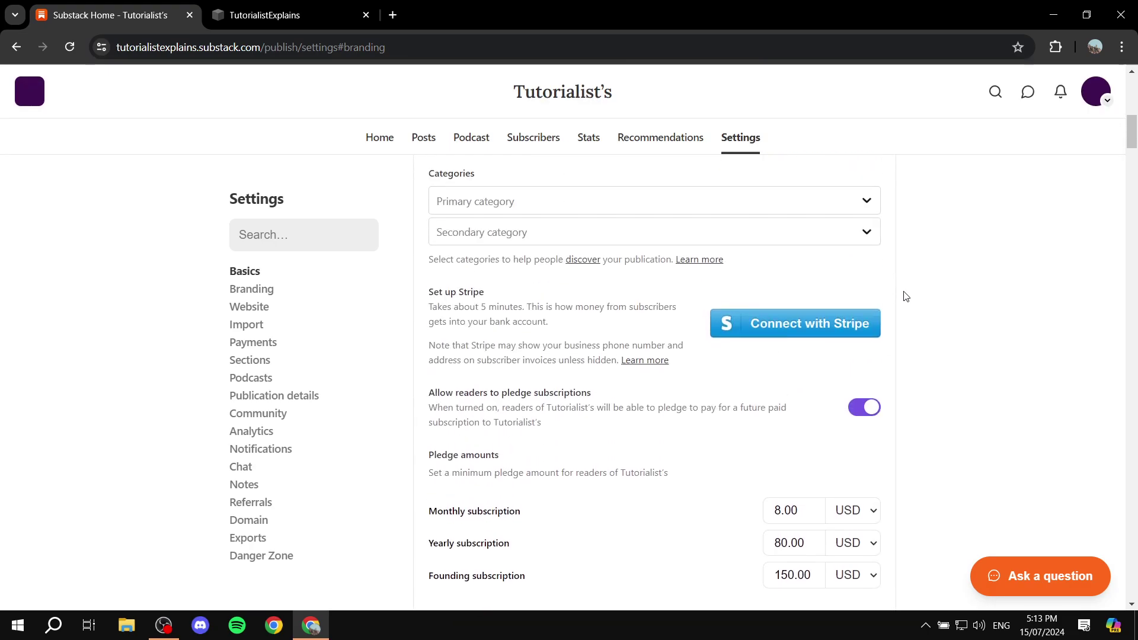
pyautogui.scroll(9, 905, 295)
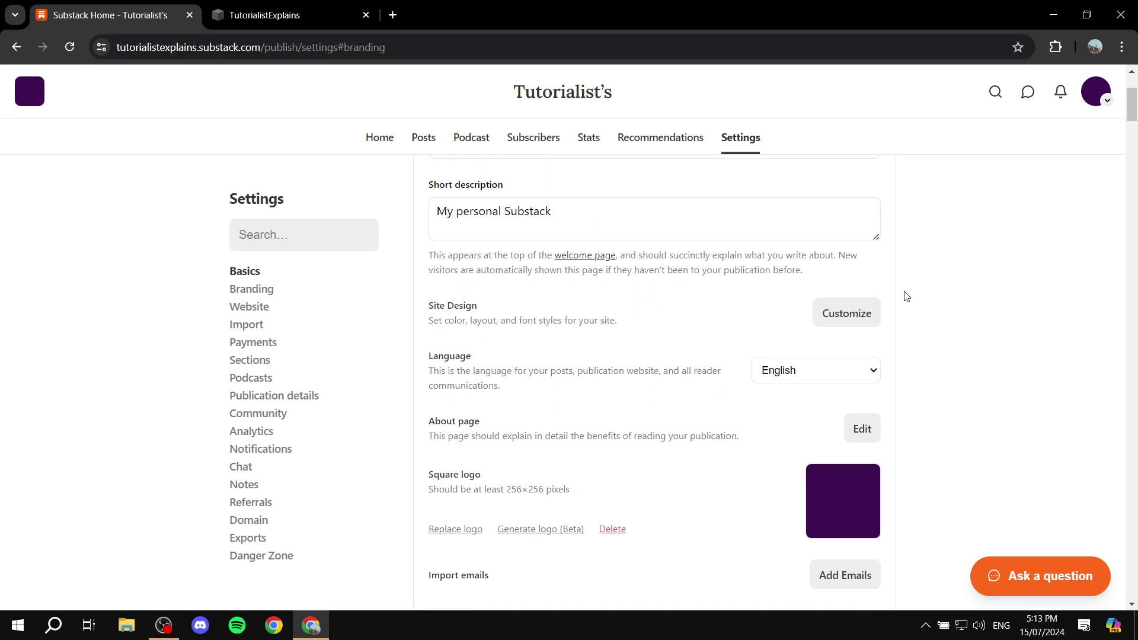
pyautogui.scroll(1, 905, 296)
pyautogui.scroll(2, 905, 296)
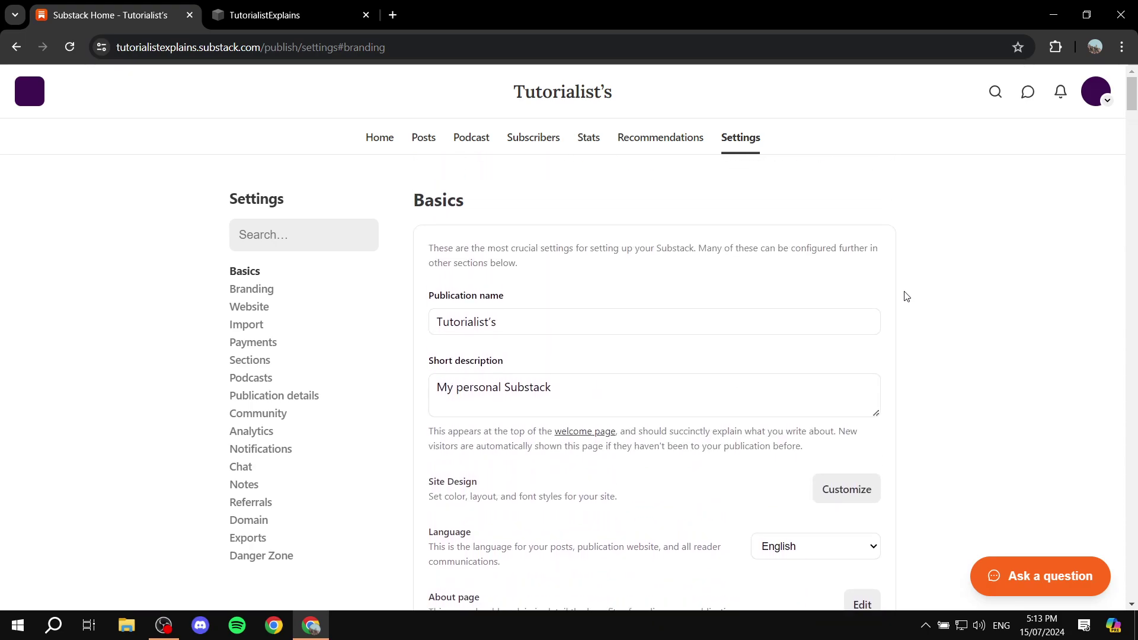
pyautogui.scroll(-2, 905, 296)
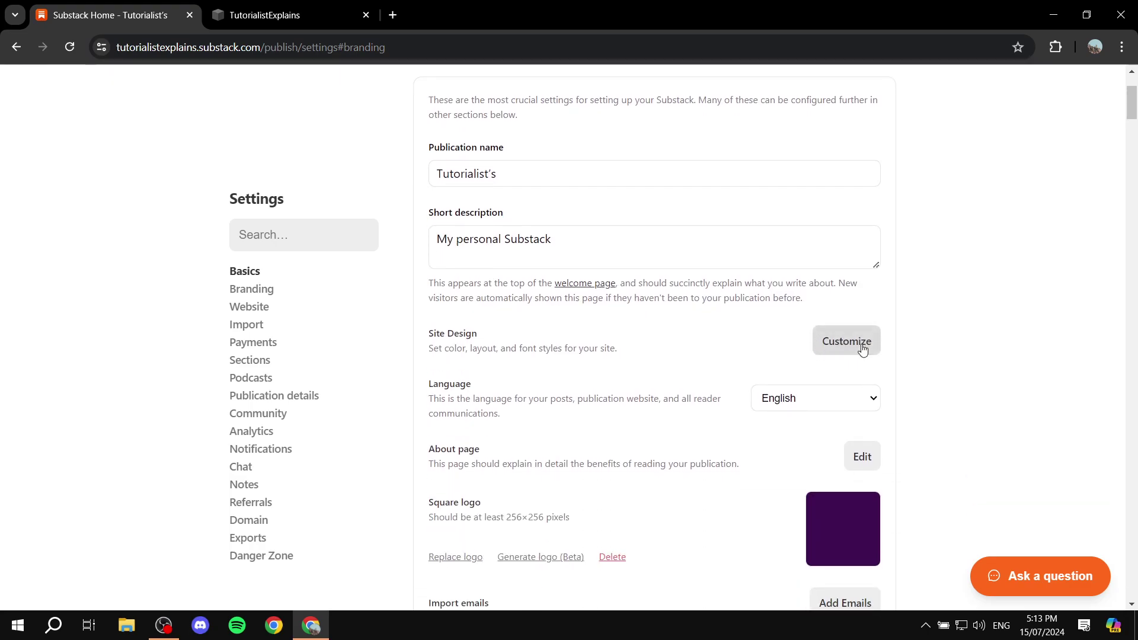
pyautogui.moveTo(427, 338); pyautogui.dragTo(520, 338)
pyautogui.click(447, 351)
pyautogui.moveTo(430, 356); pyautogui.dragTo(463, 349)
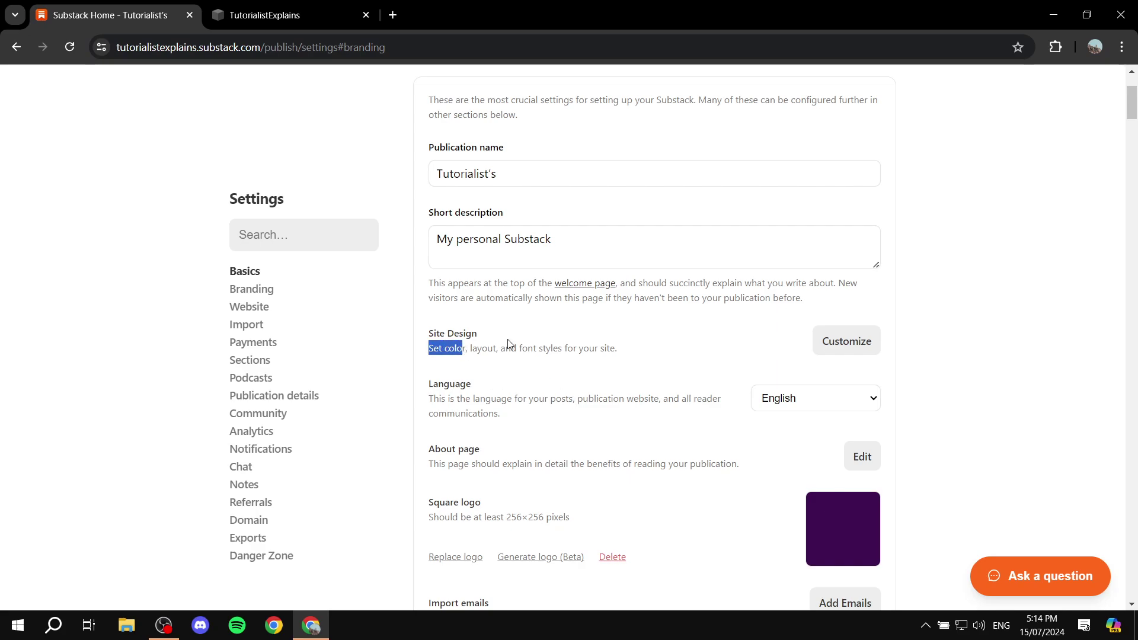
pyautogui.click(279, 8)
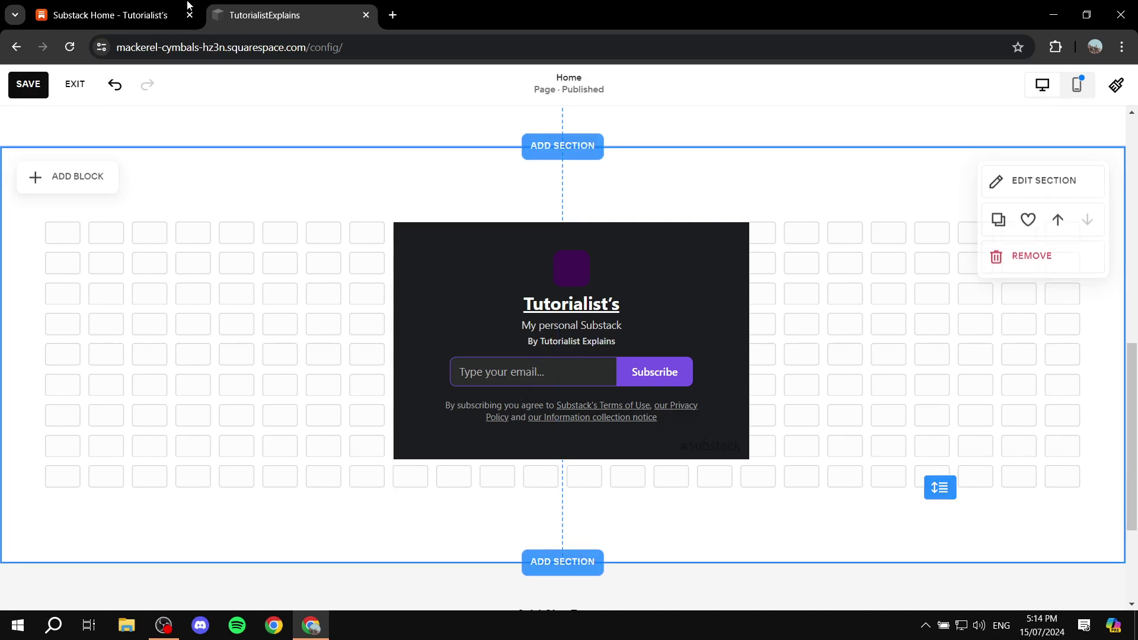
# Step: Review the Colors options in Substack's Site Design Branding settings
pyautogui.click(109, 15)
pyautogui.click(847, 341)
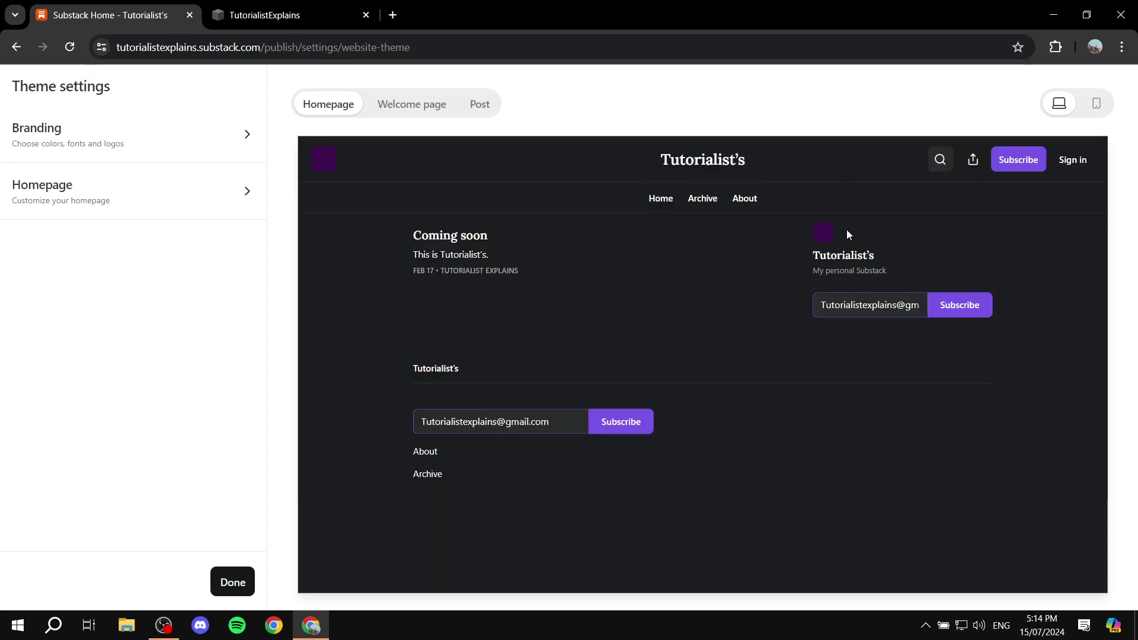
pyautogui.click(140, 139)
pyautogui.scroll(-6, 145, 284)
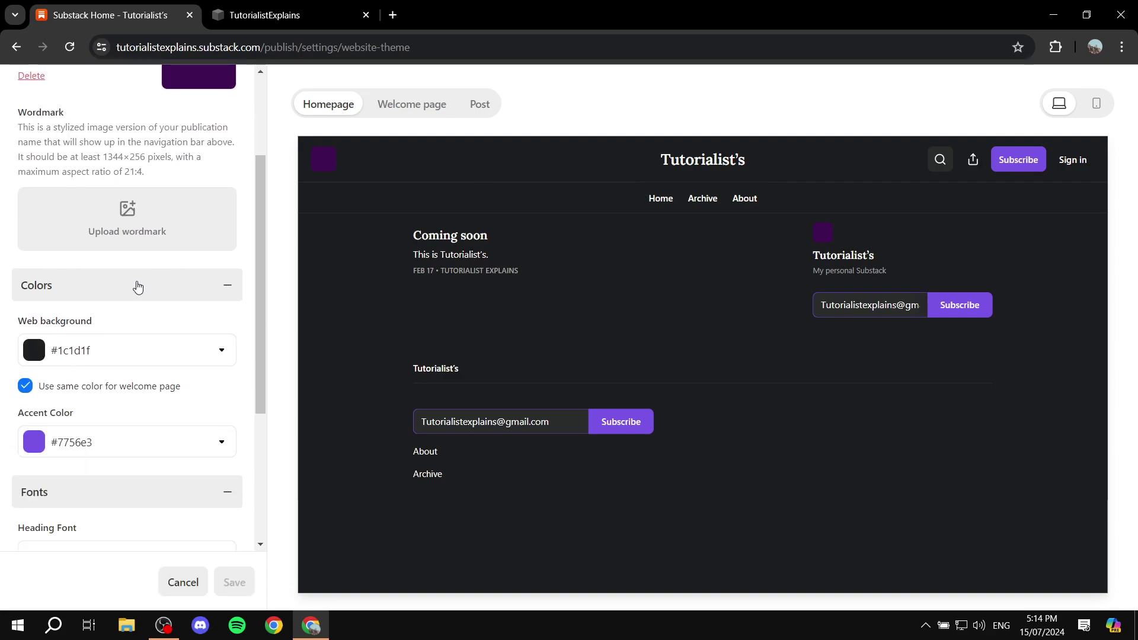
pyautogui.scroll(1, 49, 244)
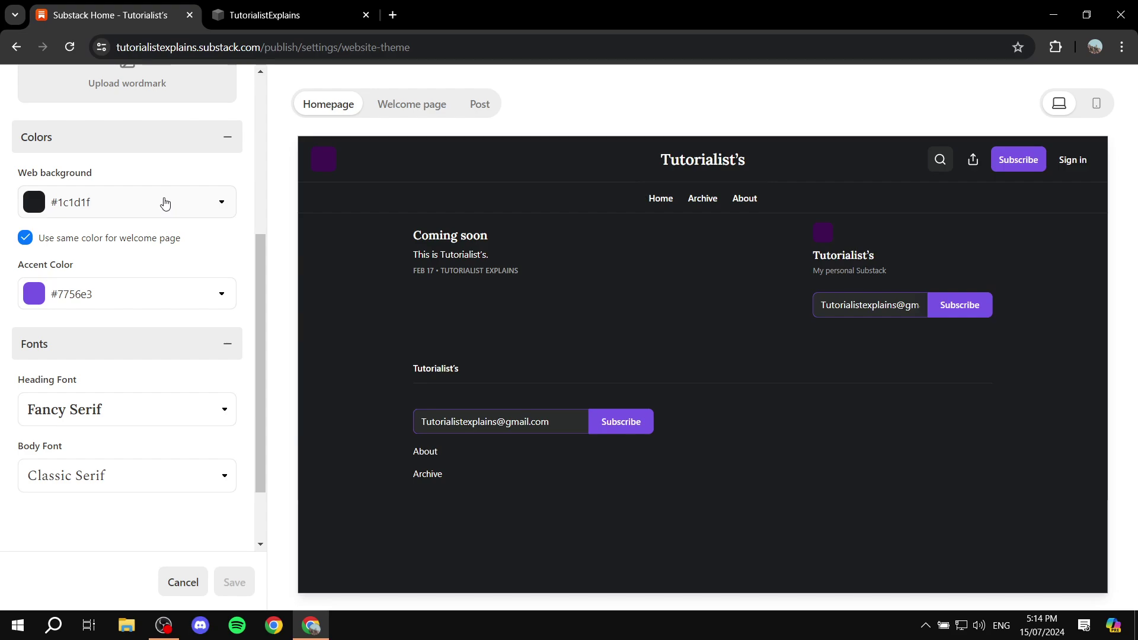
# Step: Compare the Substack theme with the embedded form, ending in the Squarespace editor
pyautogui.click(263, 8)
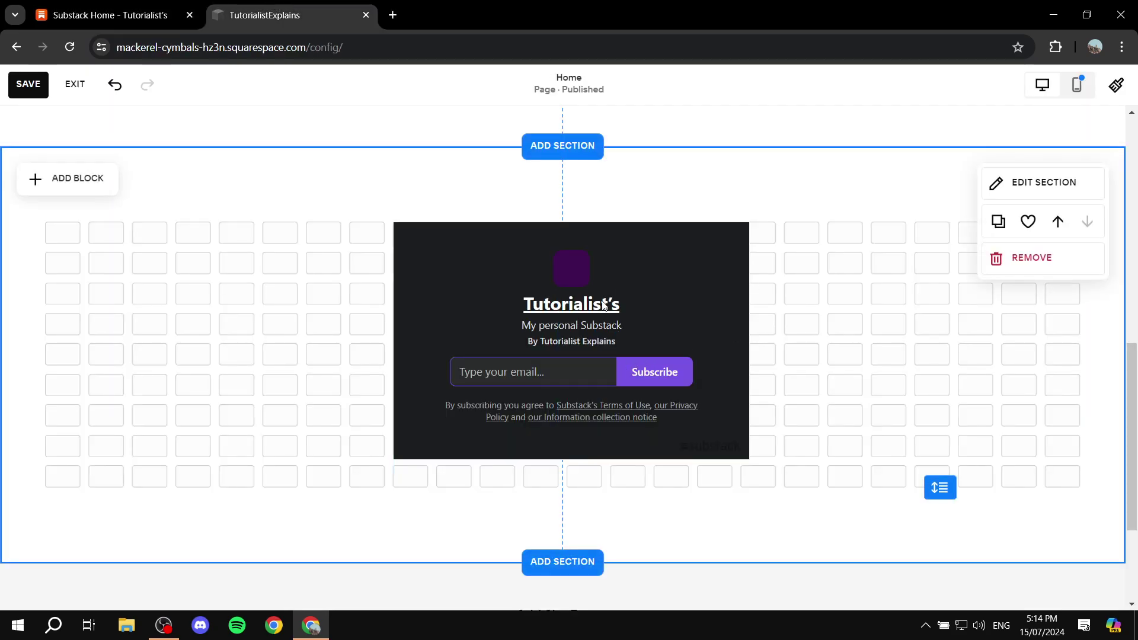
pyautogui.hotkey('ctrl', 'shift', 'Tab')
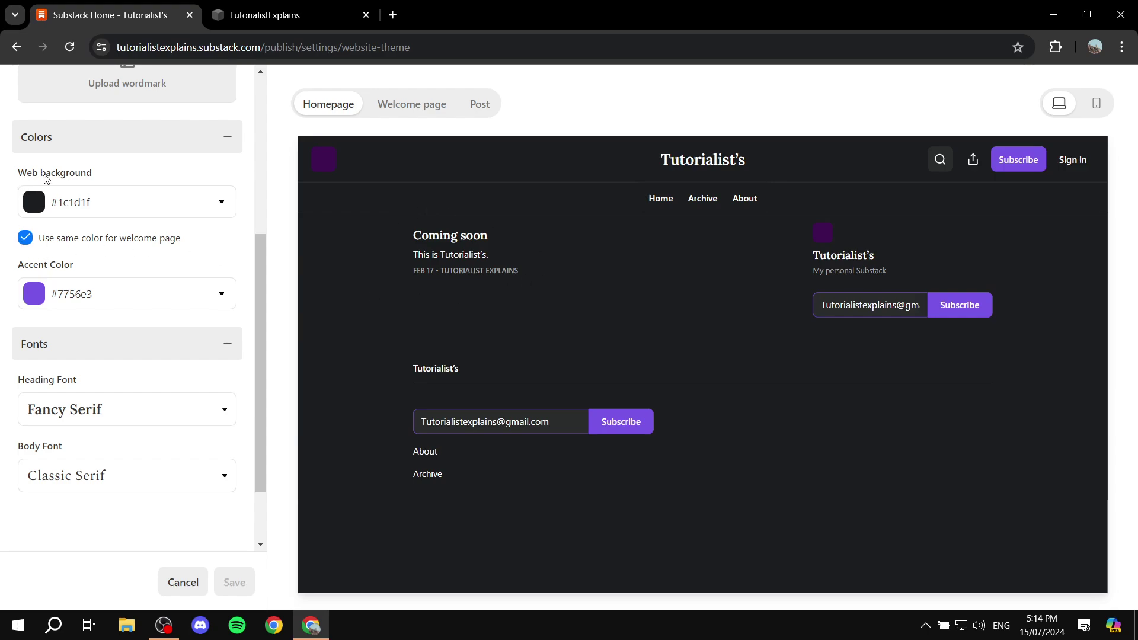
pyautogui.scroll(3, 131, 166)
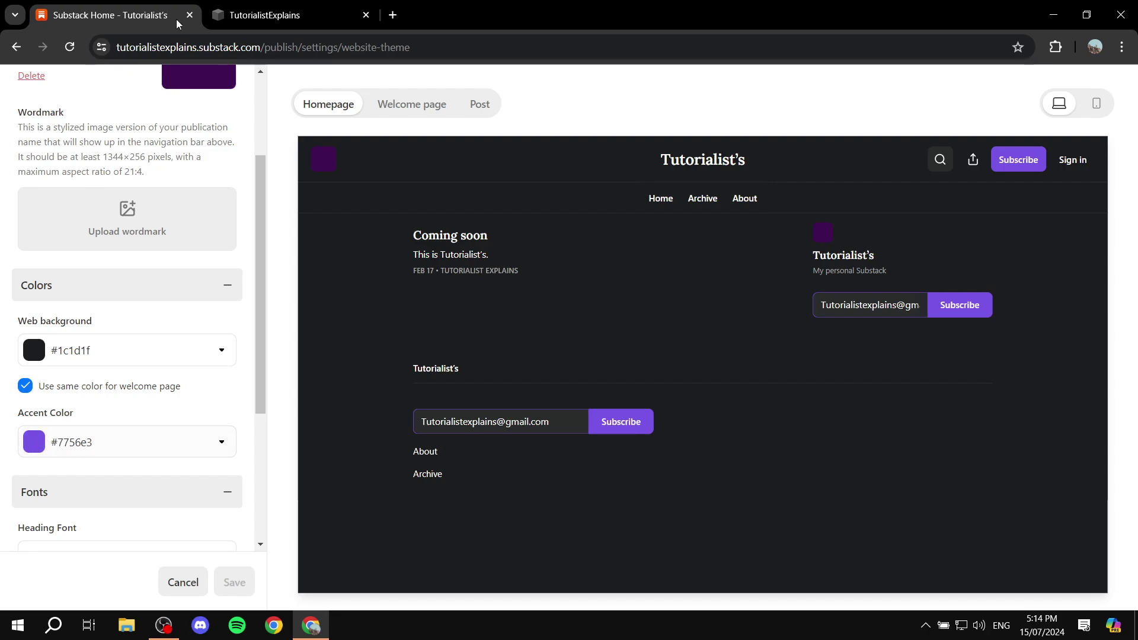
pyautogui.click(267, 15)
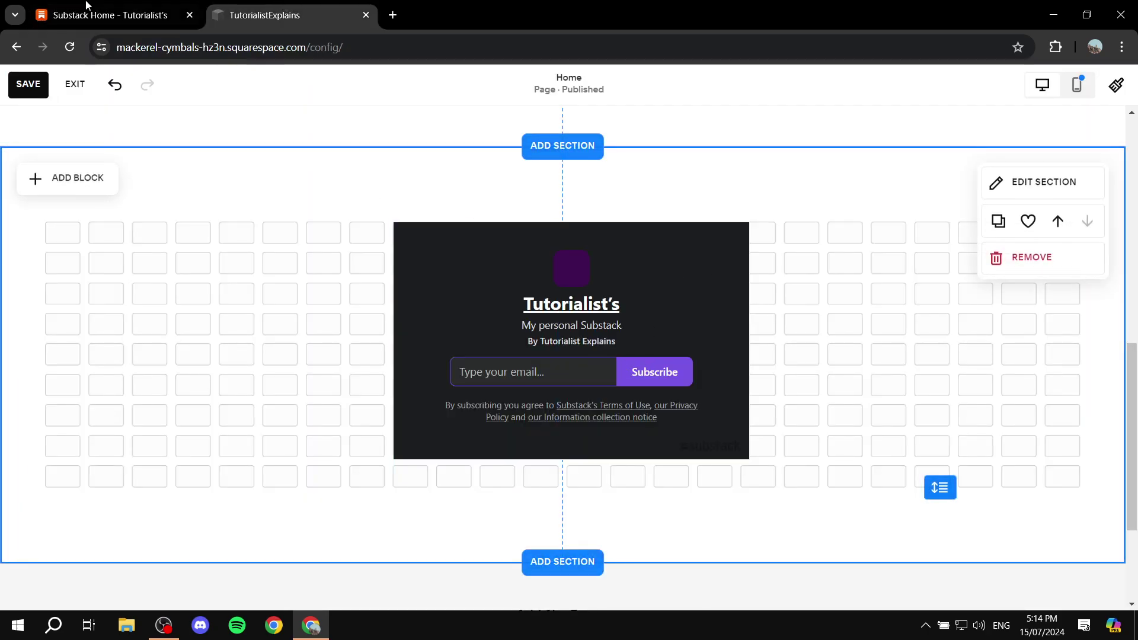
pyautogui.click(112, 14)
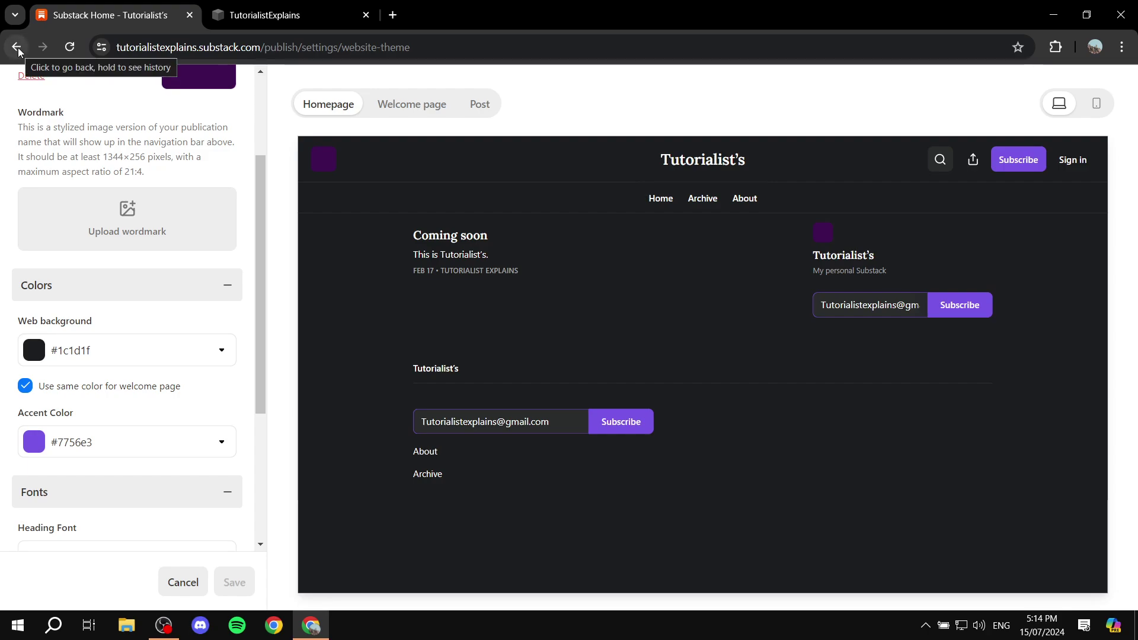
pyautogui.click(265, 15)
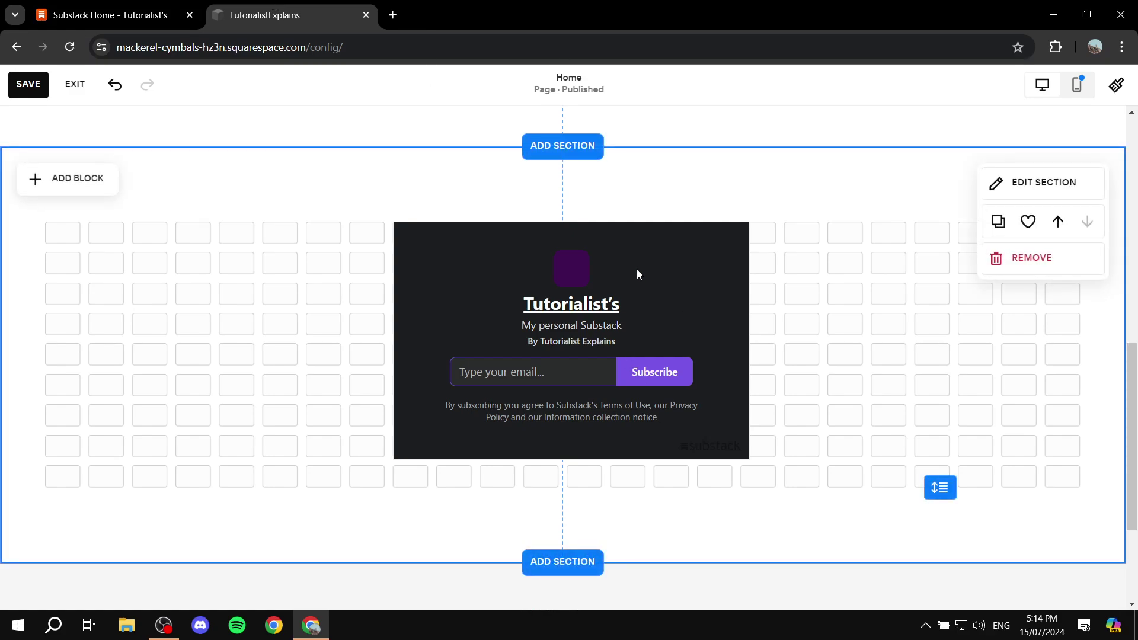
# Step: Preview the homepage in Mobile View and scroll through the Substack signup embed
pyautogui.click(1085, 95)
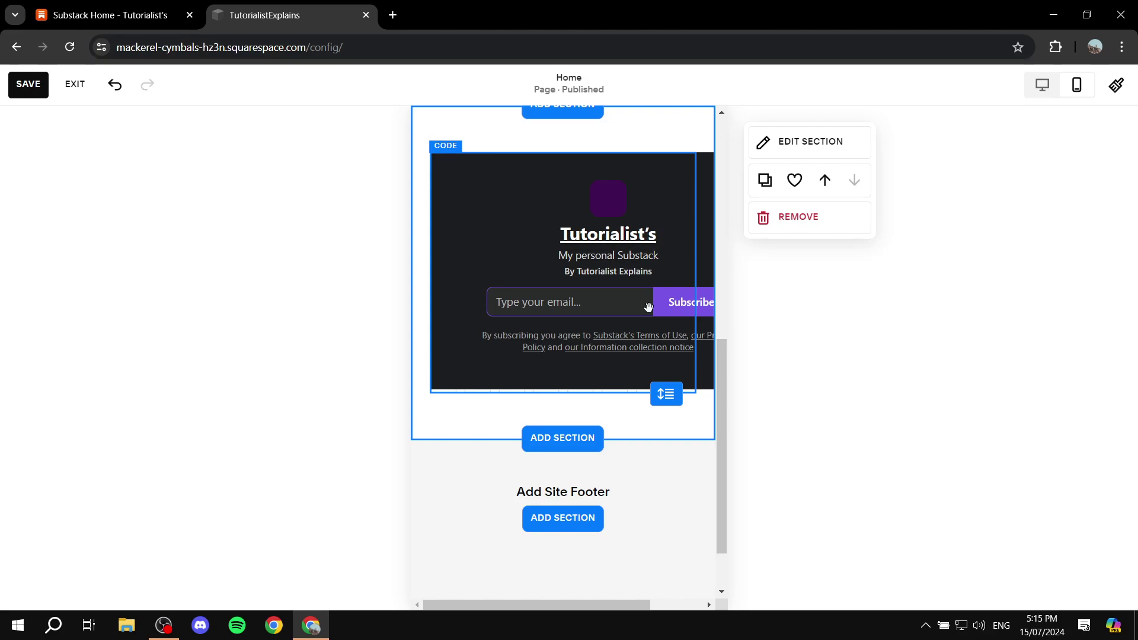
pyautogui.scroll(5, 648, 306)
pyautogui.scroll(4, 614, 332)
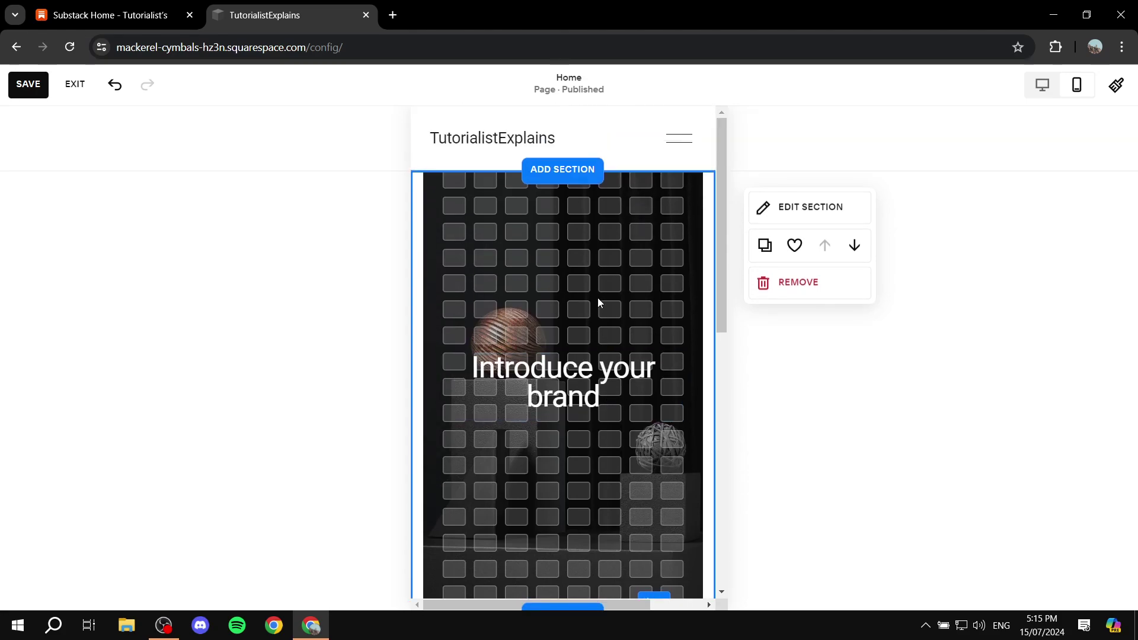
pyautogui.scroll(-8, 598, 303)
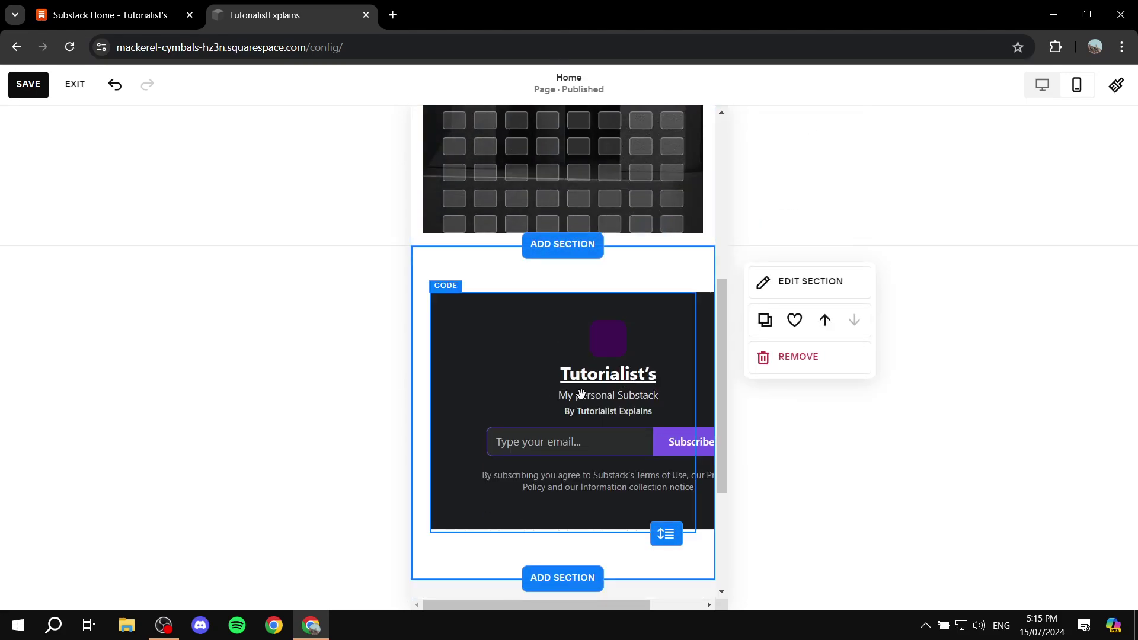
# Step: Return to Desktop View and open the signup Code block's iframe HTML for editing
pyautogui.click(1042, 84)
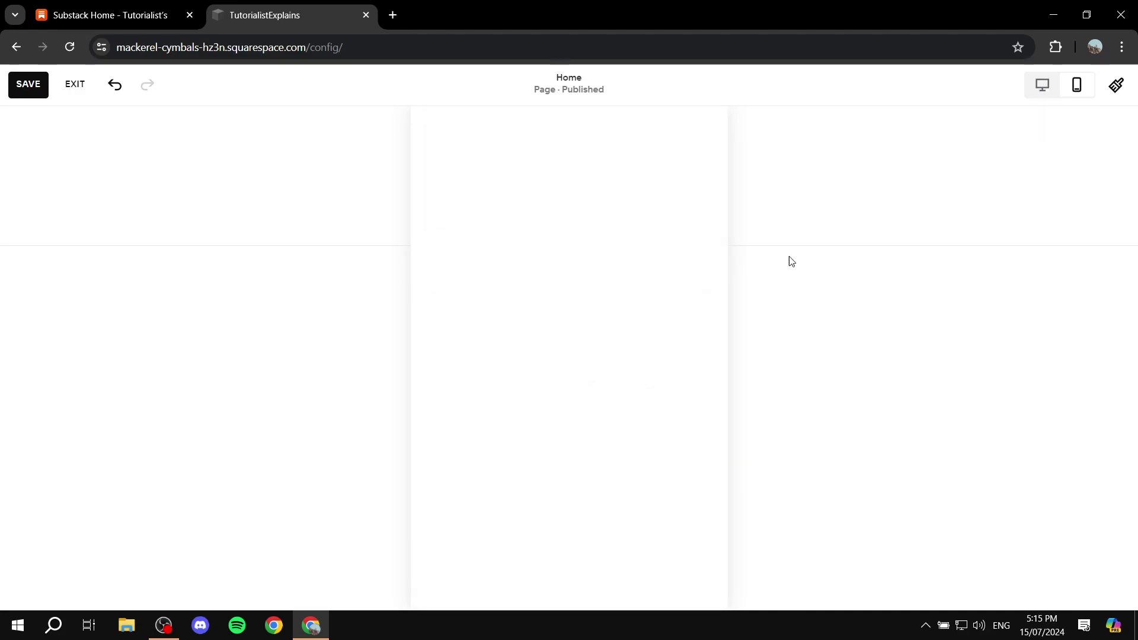
pyautogui.scroll(-4, 573, 353)
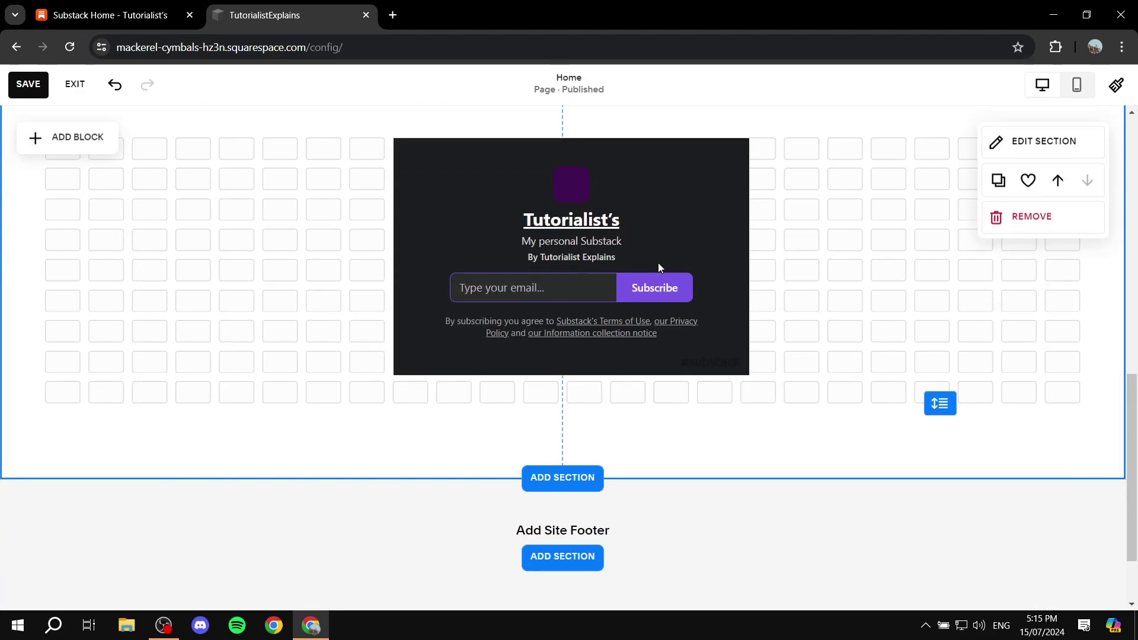
pyautogui.scroll(1, 653, 273)
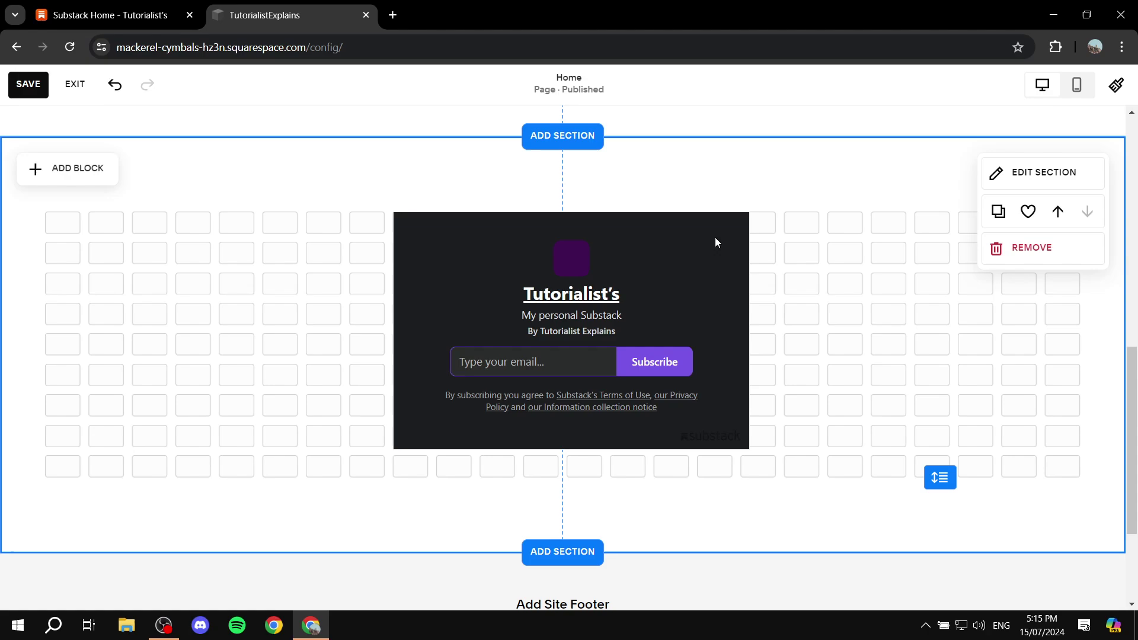
pyautogui.click(546, 283)
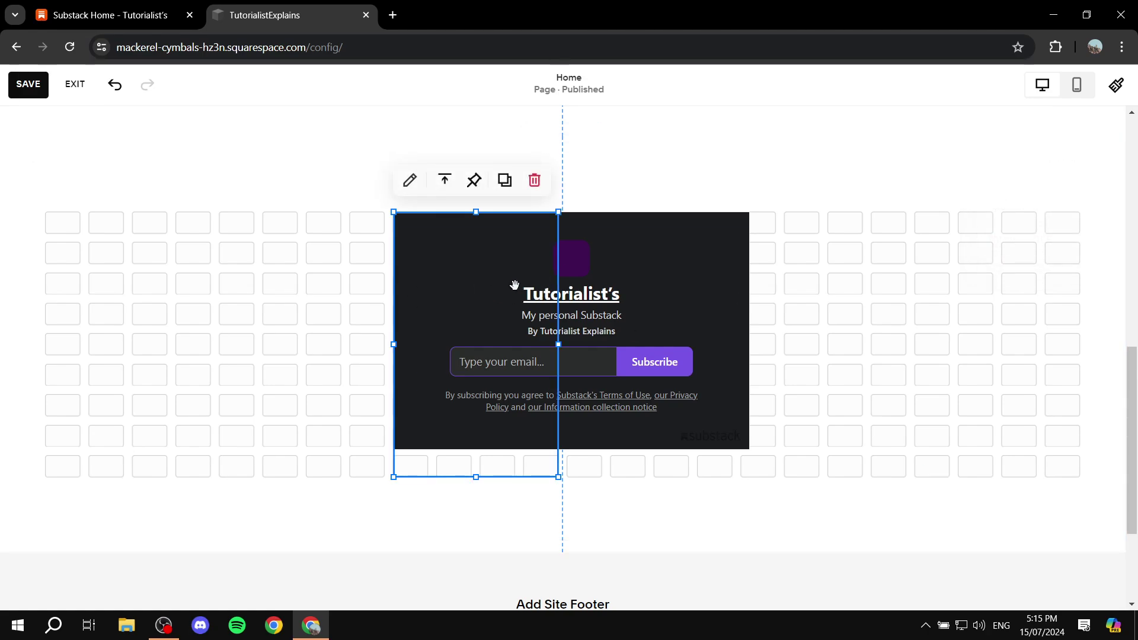
pyautogui.click(411, 181)
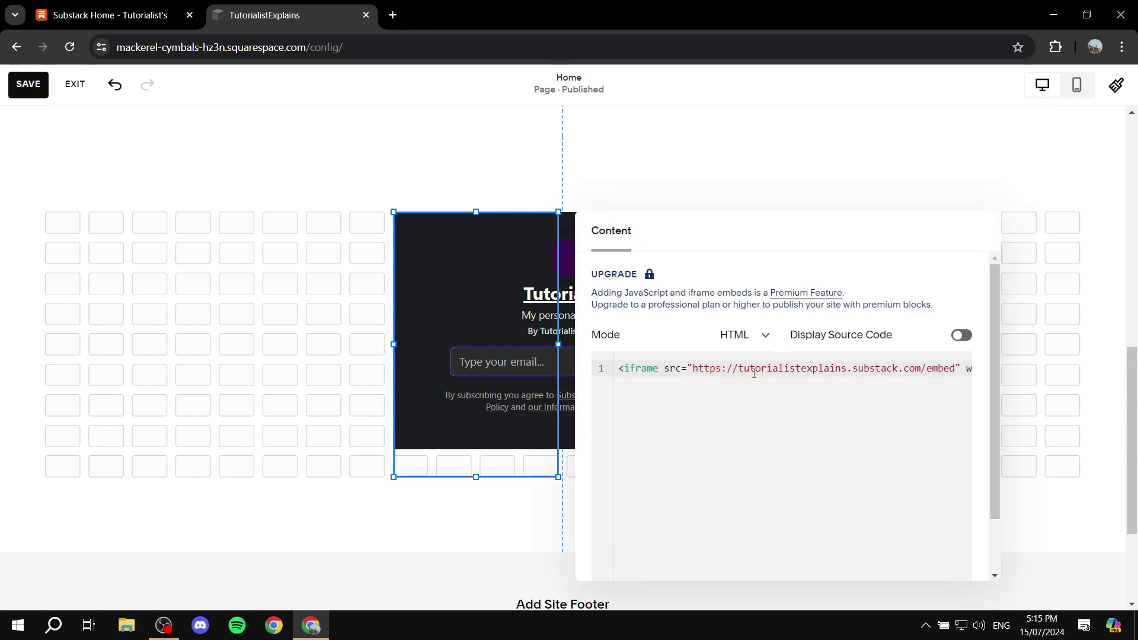
pyautogui.click(902, 370)
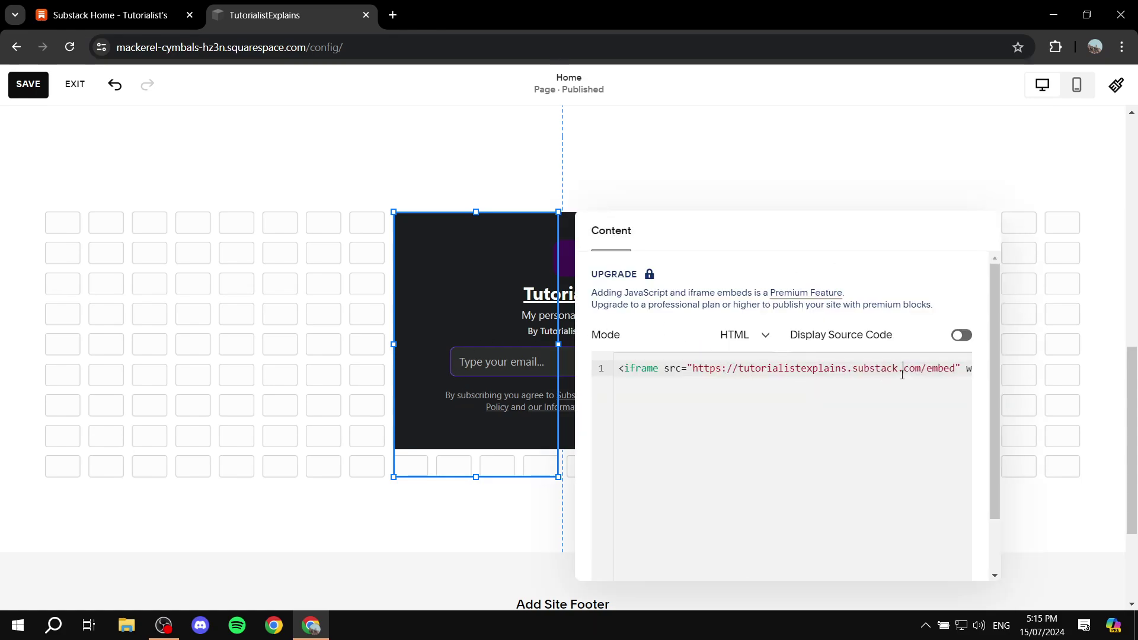
# Step: Change the iframe's width attribute from 480 to 100% in the embed code
pyautogui.press('Right')
pyautogui.press('Right')
pyautogui.press('Right')
pyautogui.press('Right')
pyautogui.press('Right')
pyautogui.press('Right')
pyautogui.press('Right')
pyautogui.press('Right')
pyautogui.press('Right')
pyautogui.press('Right')
pyautogui.press('Right')
pyautogui.press('Right')
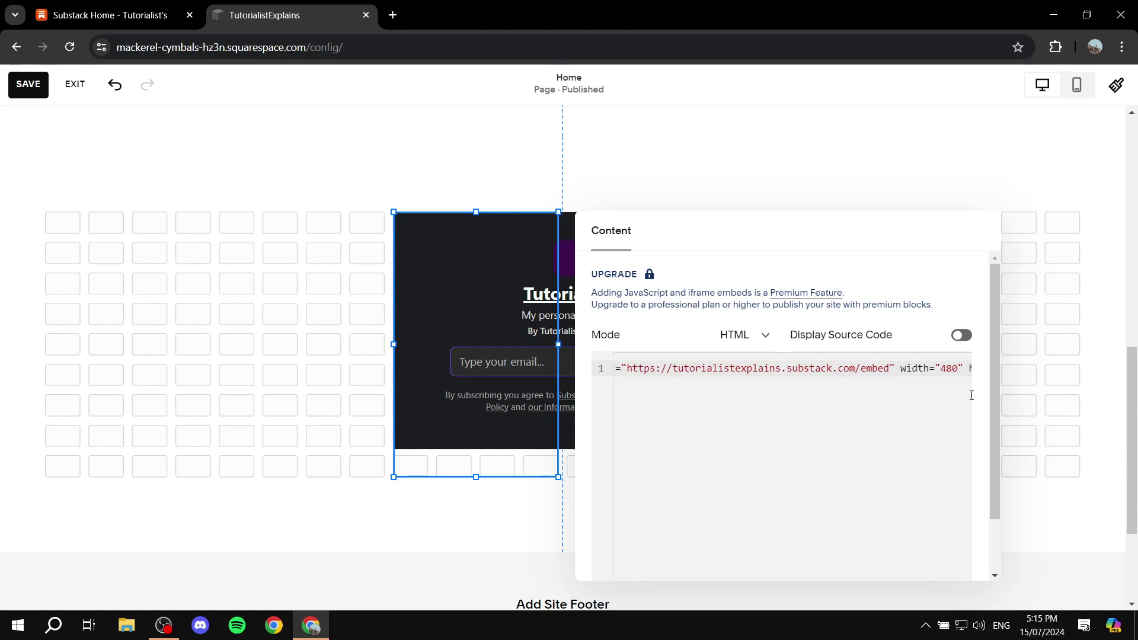
pyautogui.press('BackSpace')
pyautogui.press('BackSpace')
pyautogui.press('BackSpace')
pyautogui.write('100%')
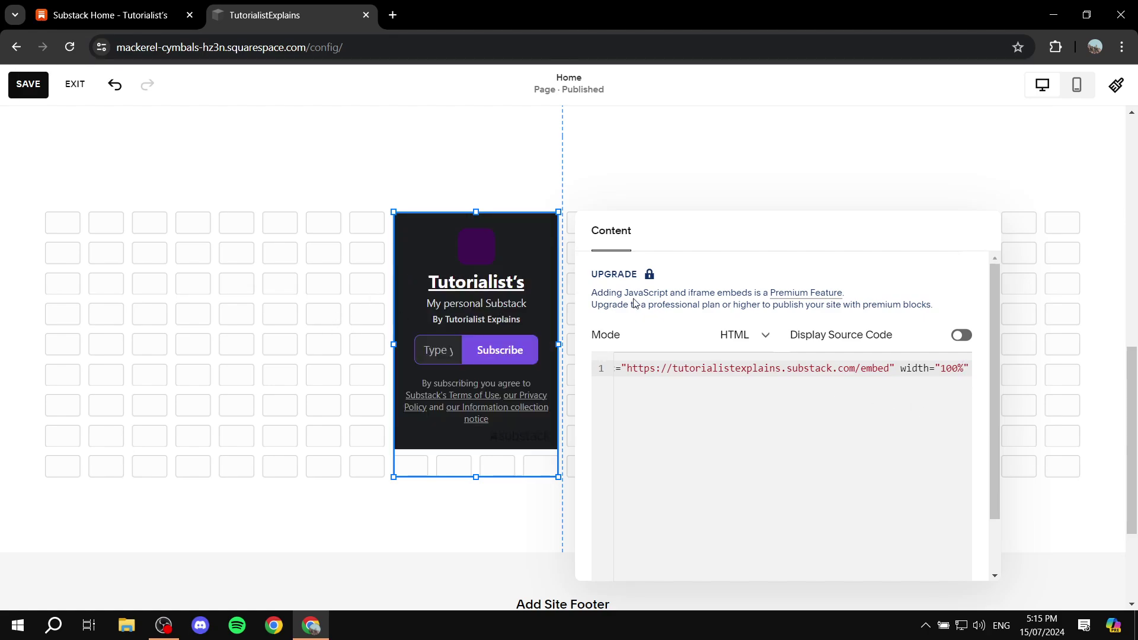
# Step: Drag the signup Code block's right and left edges outward to make a broad banner
pyautogui.click(481, 149)
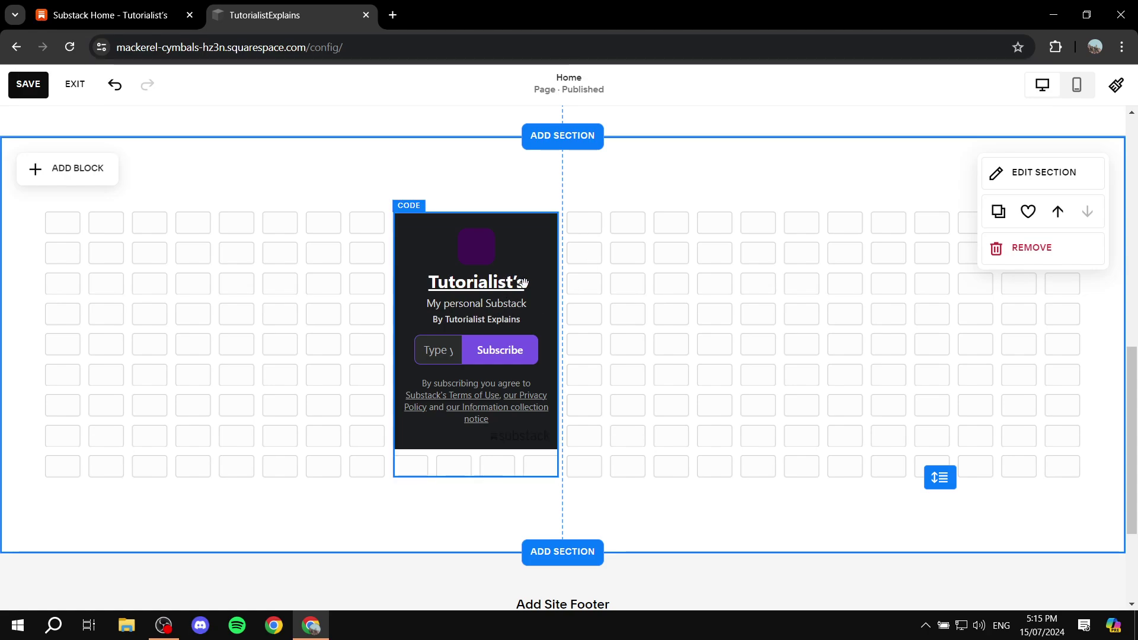
pyautogui.click(527, 240)
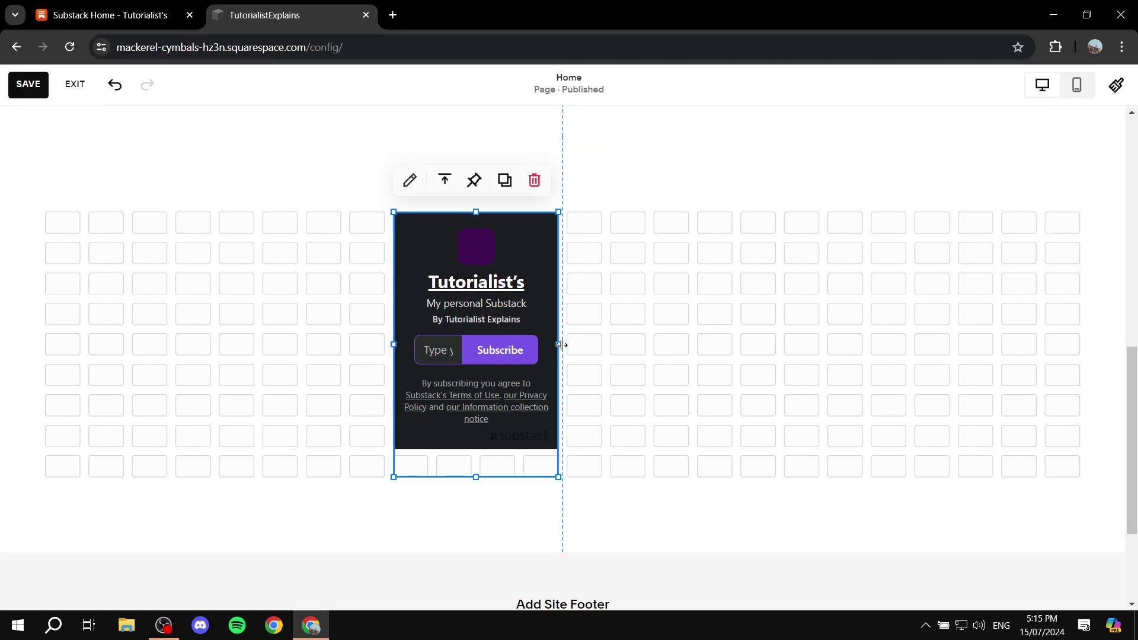
pyautogui.moveTo(562, 342); pyautogui.dragTo(916, 338)
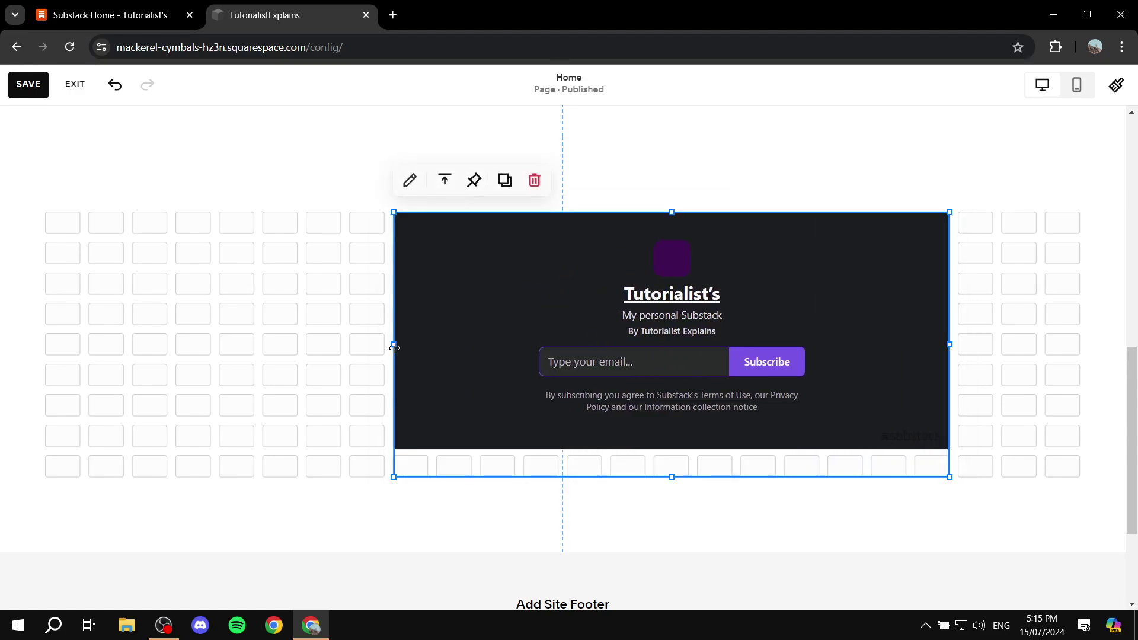
pyautogui.moveTo(393, 344); pyautogui.dragTo(170, 339)
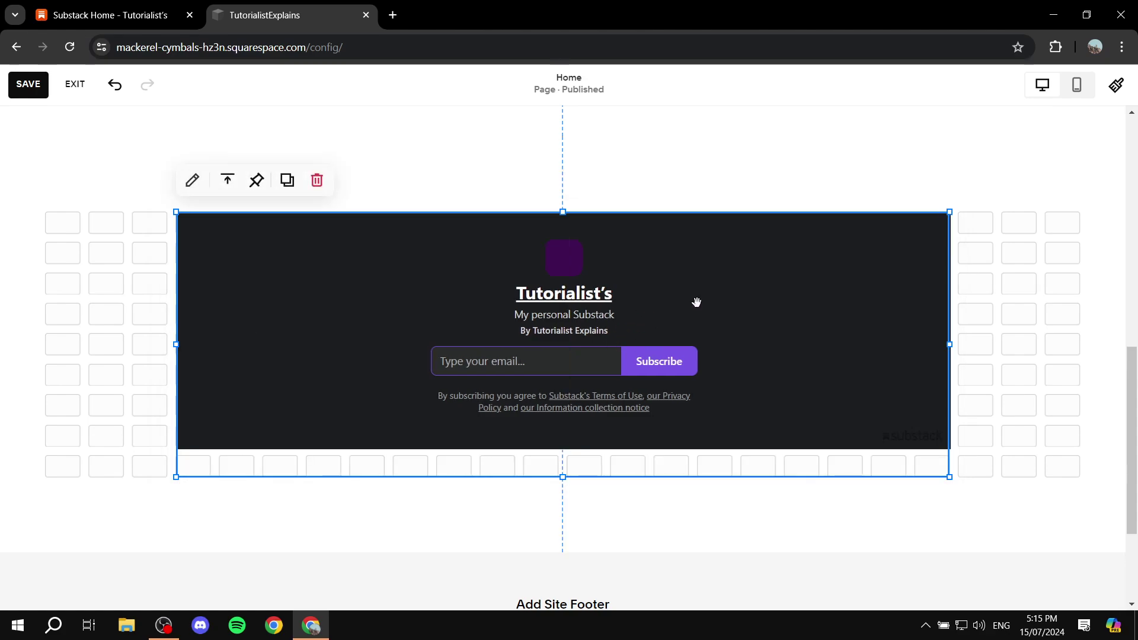
pyautogui.click(465, 196)
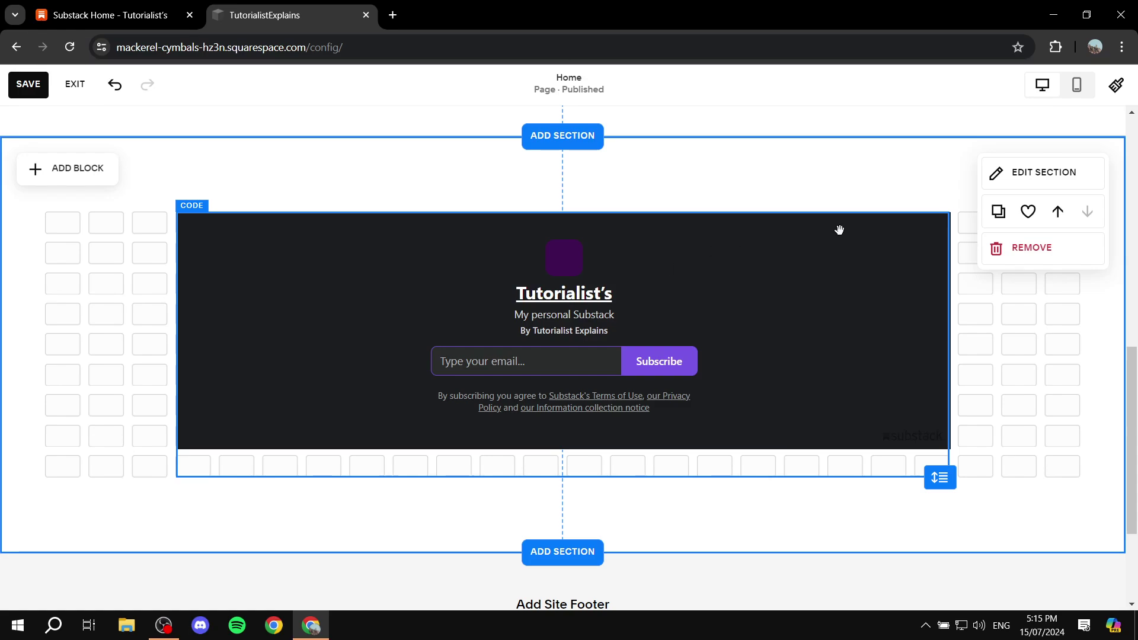
pyautogui.click(1077, 86)
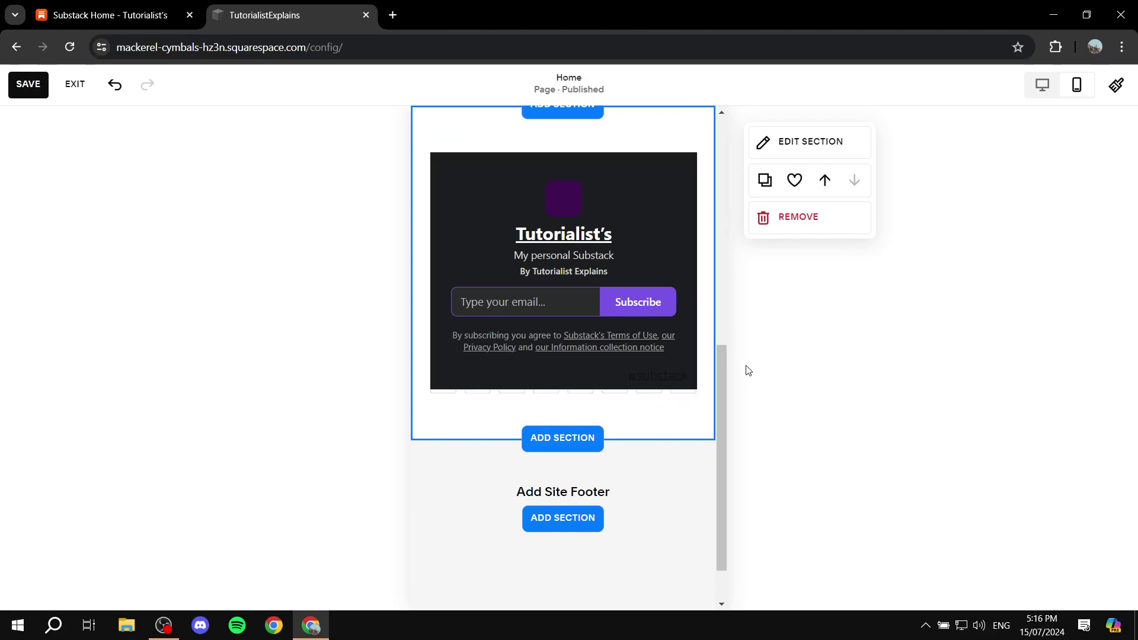
pyautogui.scroll(-2, 625, 360)
pyautogui.scroll(10, 625, 358)
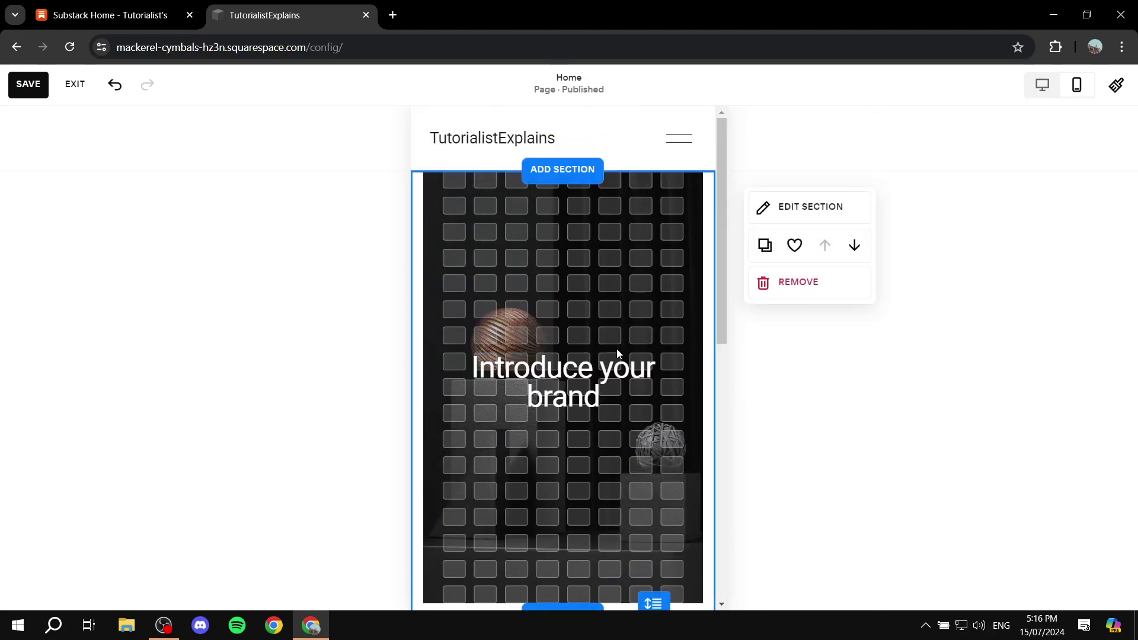
pyautogui.scroll(-10, 649, 290)
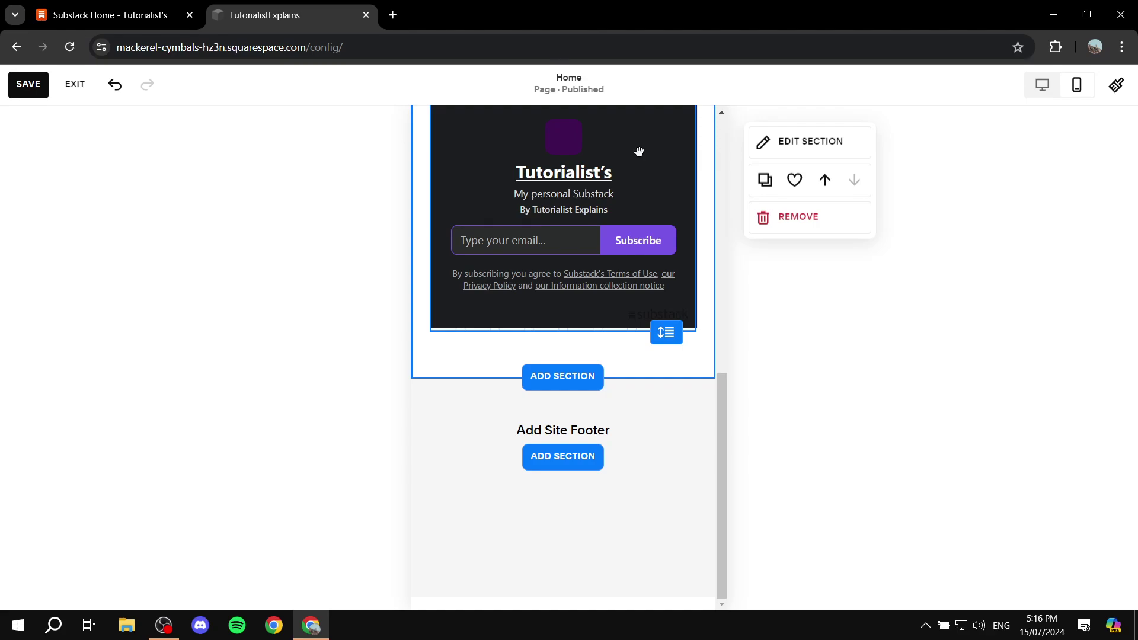
pyautogui.scroll(1, 639, 152)
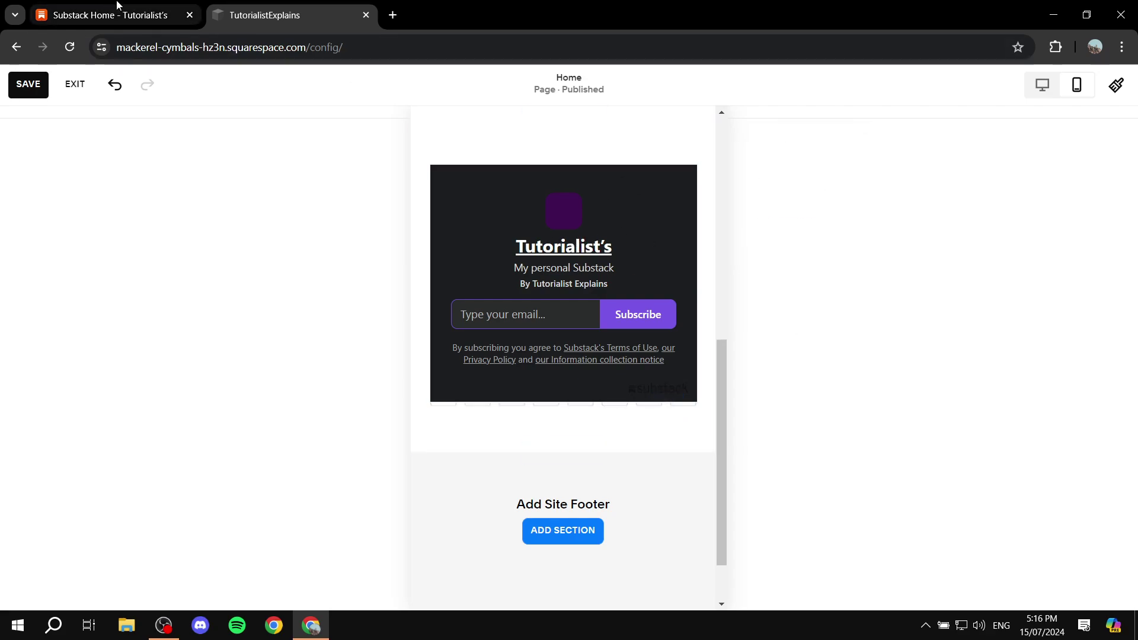
# Step: Switch the Substack accent colour from pale yellow #f1de71 to #f3c016 and save the theme
pyautogui.click(144, 5)
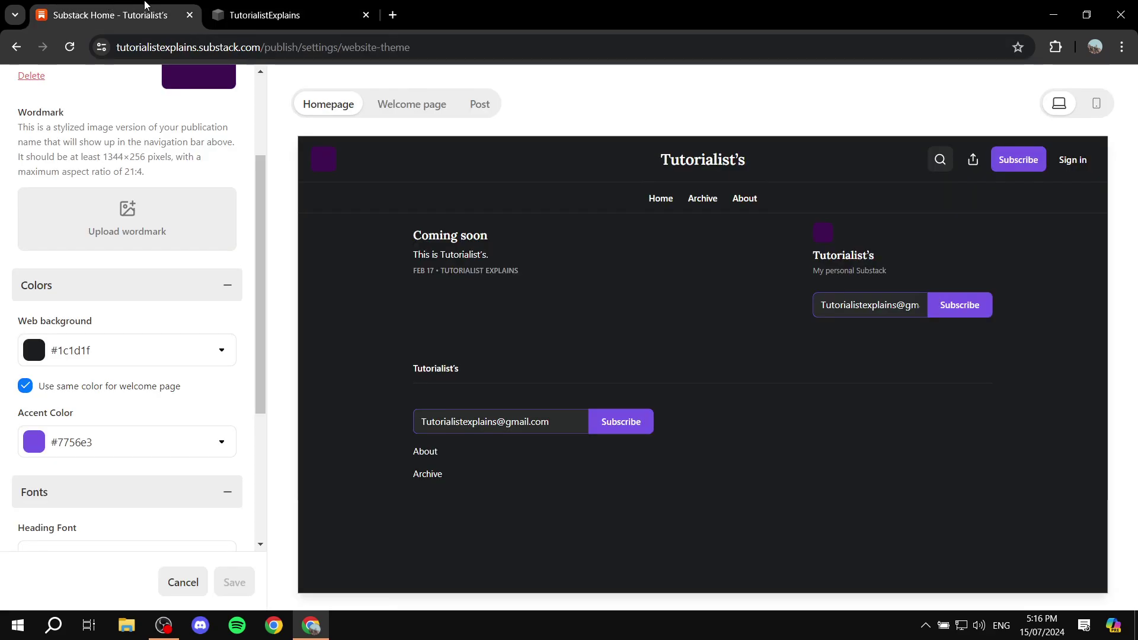
pyautogui.click(38, 441)
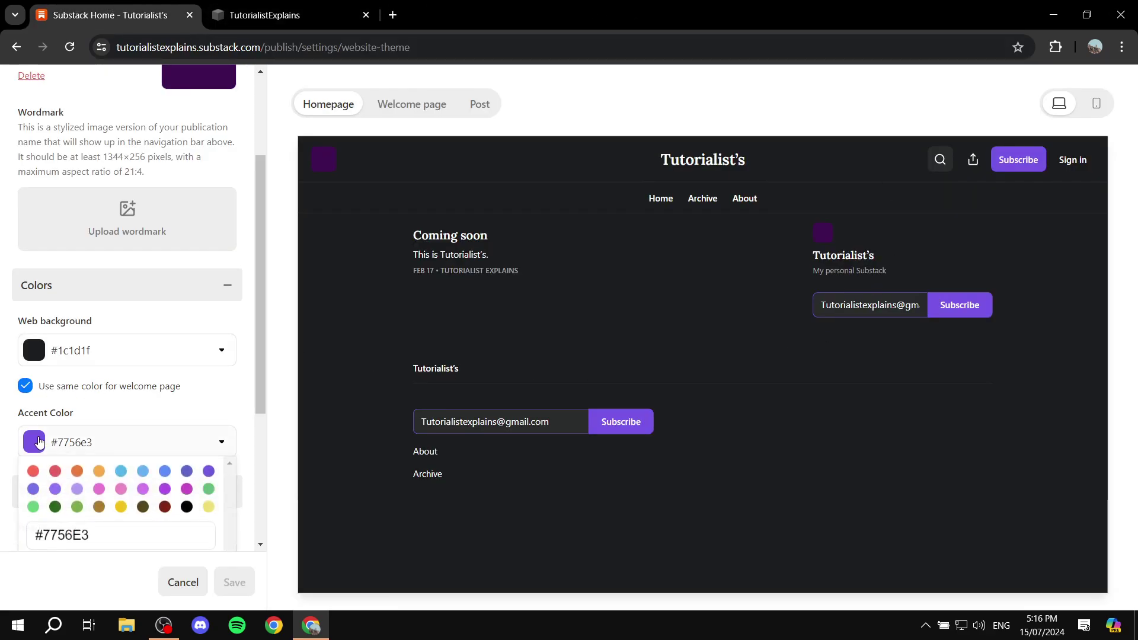
pyautogui.click(209, 506)
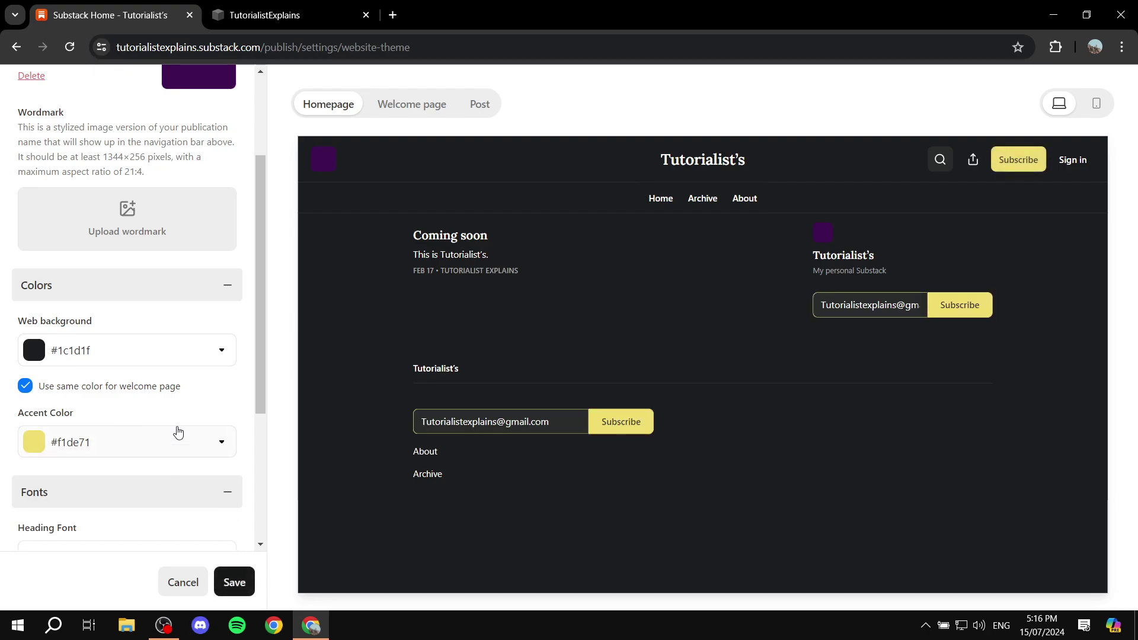
pyautogui.click(36, 449)
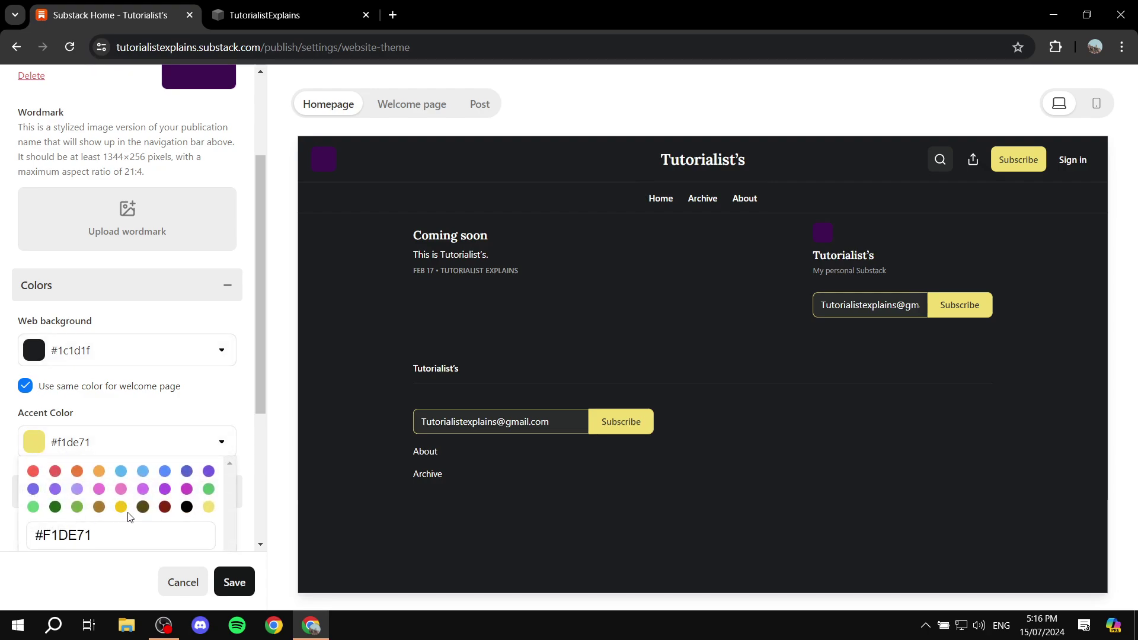
pyautogui.click(122, 507)
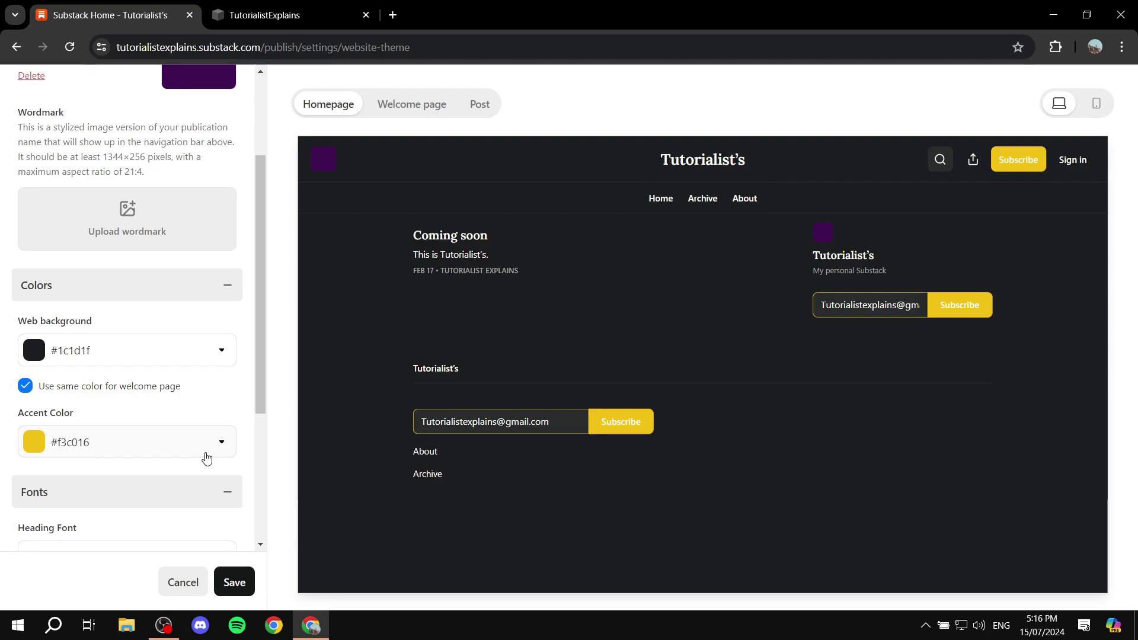
pyautogui.click(233, 581)
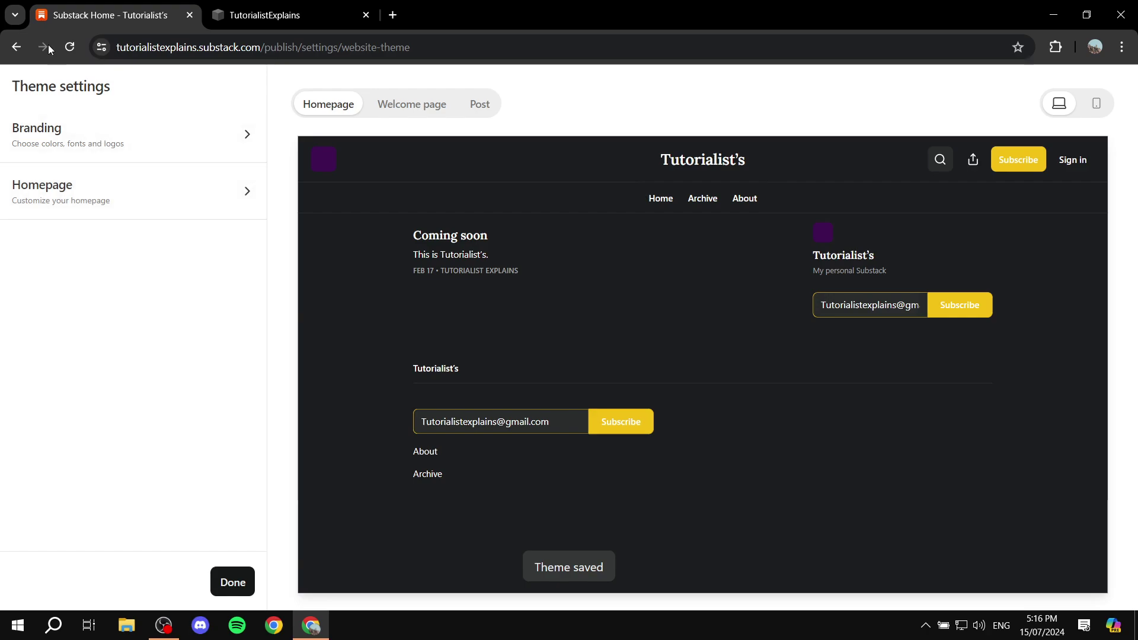
pyautogui.click(15, 47)
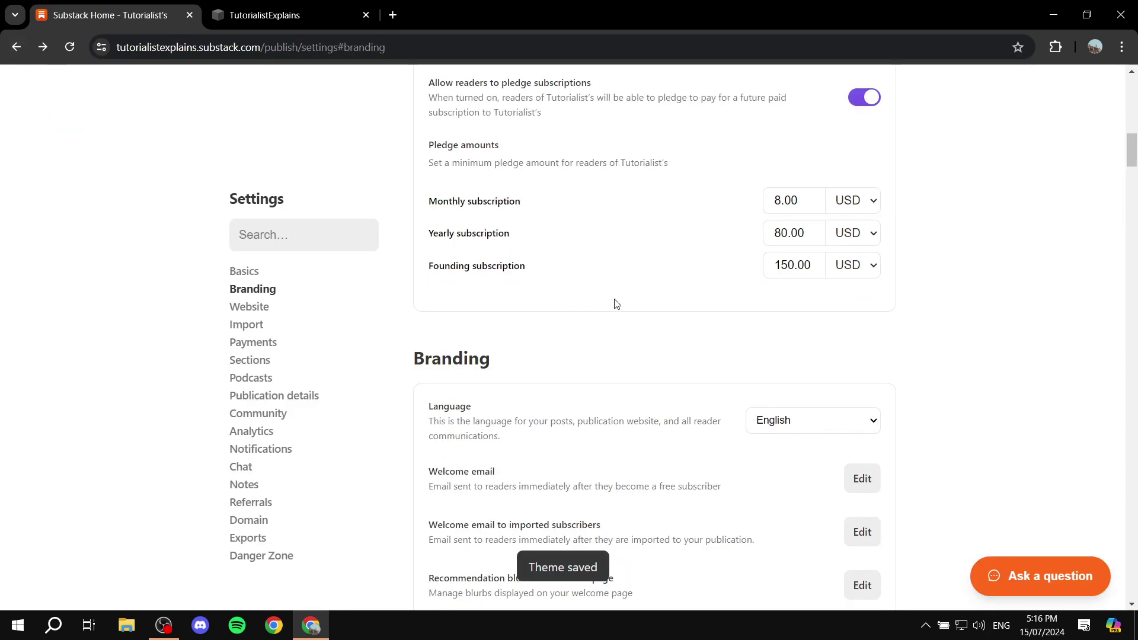
pyautogui.scroll(8, 607, 297)
pyautogui.scroll(6, 878, 196)
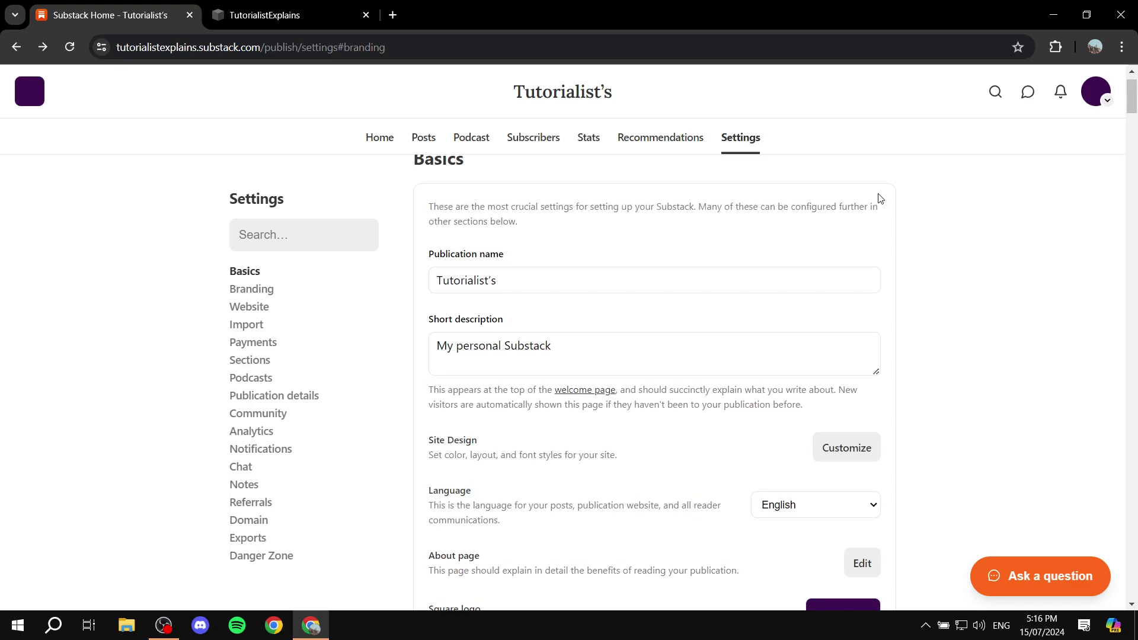
pyautogui.scroll(1, 878, 196)
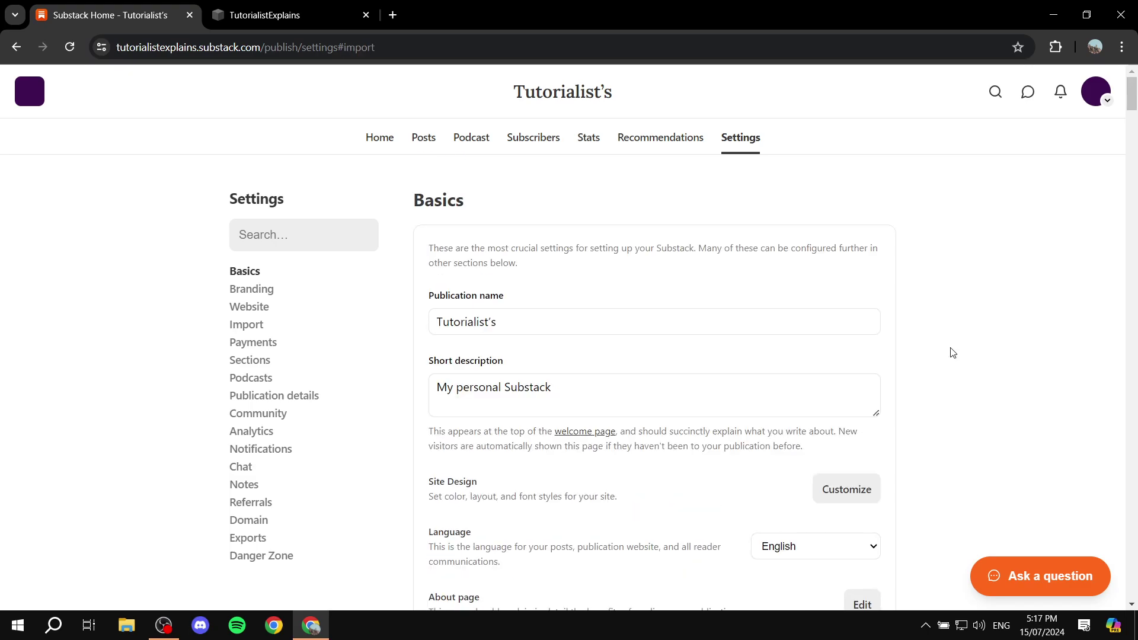
pyautogui.scroll(-15, 721, 435)
pyautogui.scroll(-9, 924, 397)
pyautogui.scroll(4, 937, 332)
pyautogui.scroll(-10, 747, 343)
pyautogui.scroll(-8, 824, 391)
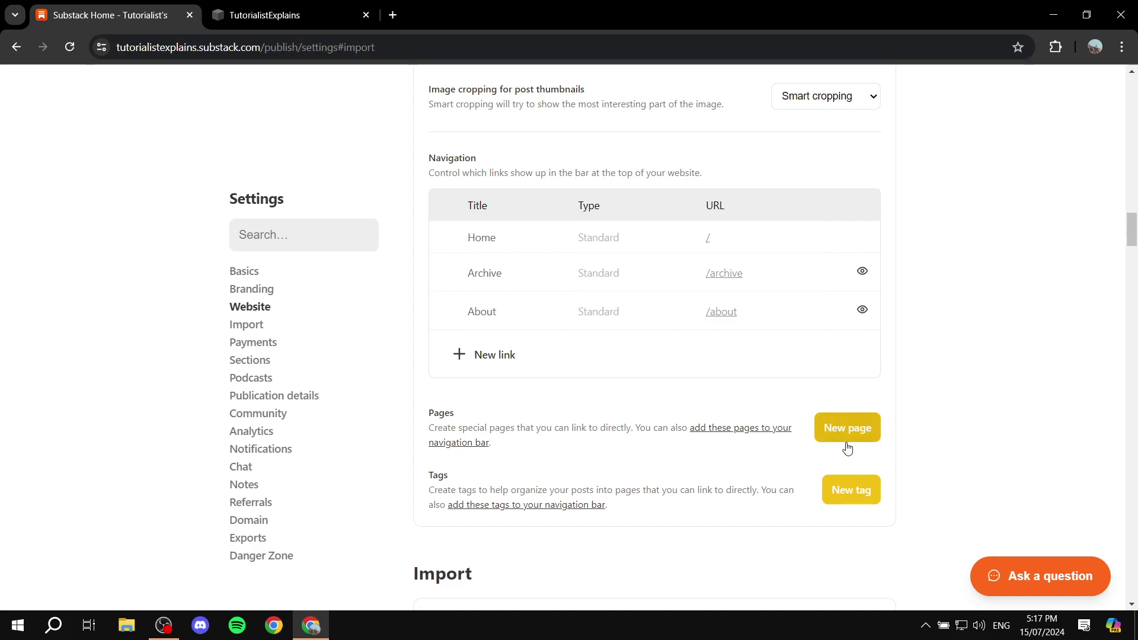
pyautogui.scroll(-5, 846, 445)
pyautogui.scroll(-2, 650, 440)
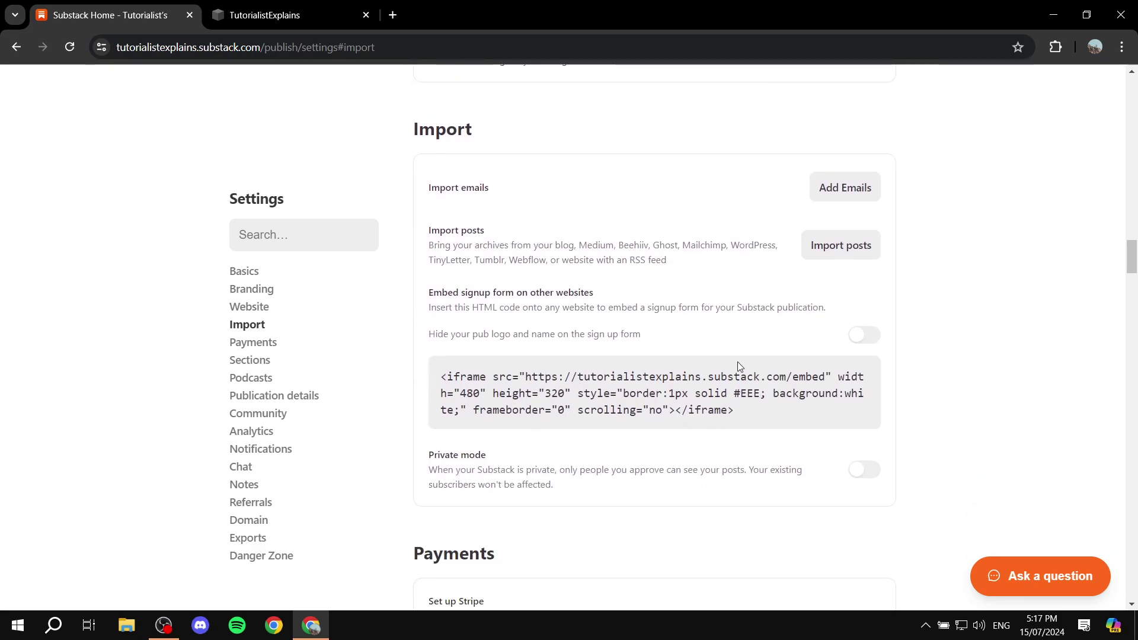
pyautogui.click(68, 48)
pyautogui.scroll(15, 877, 360)
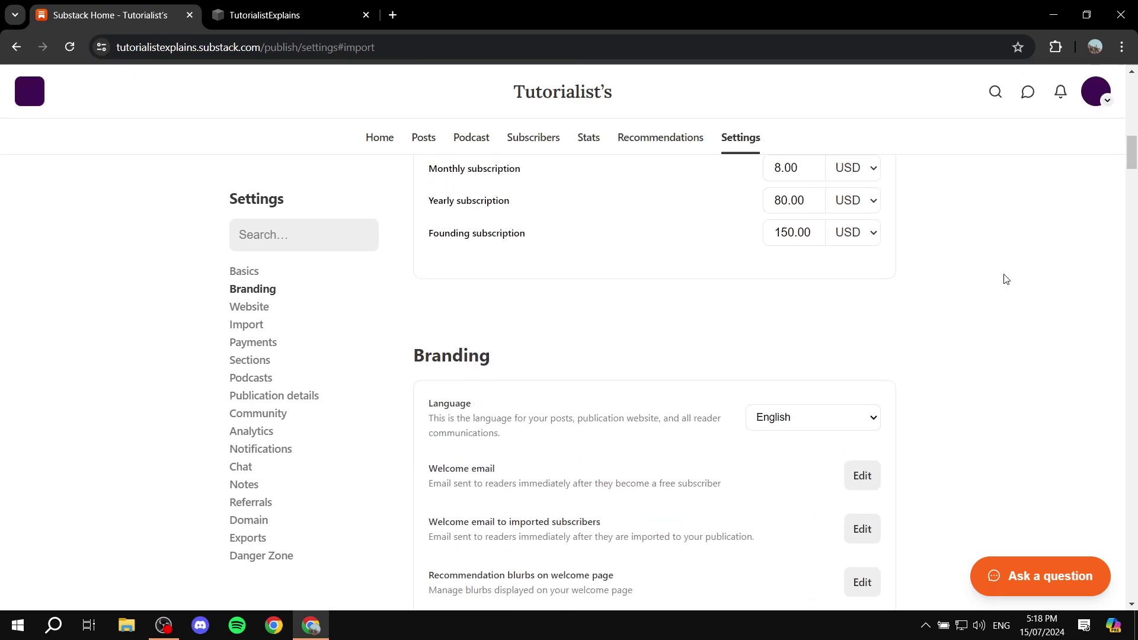
pyautogui.scroll(8, 1006, 291)
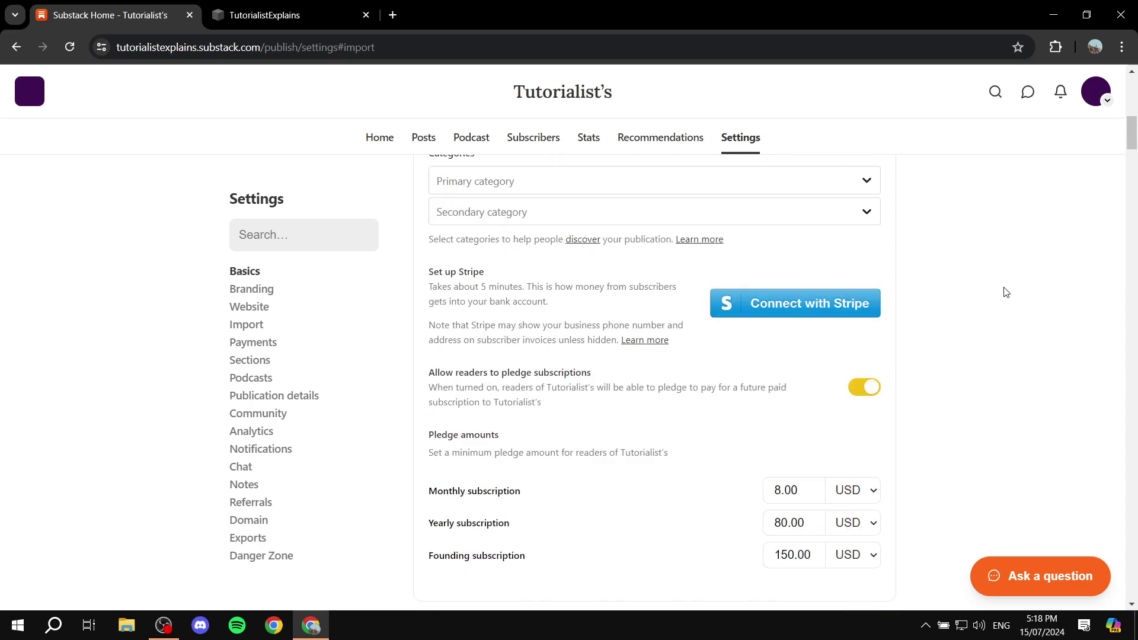
# Step: In Desktop view, check the iframe's width in the embed code, then drag the signup block onto the centre guide
pyautogui.click(349, 6)
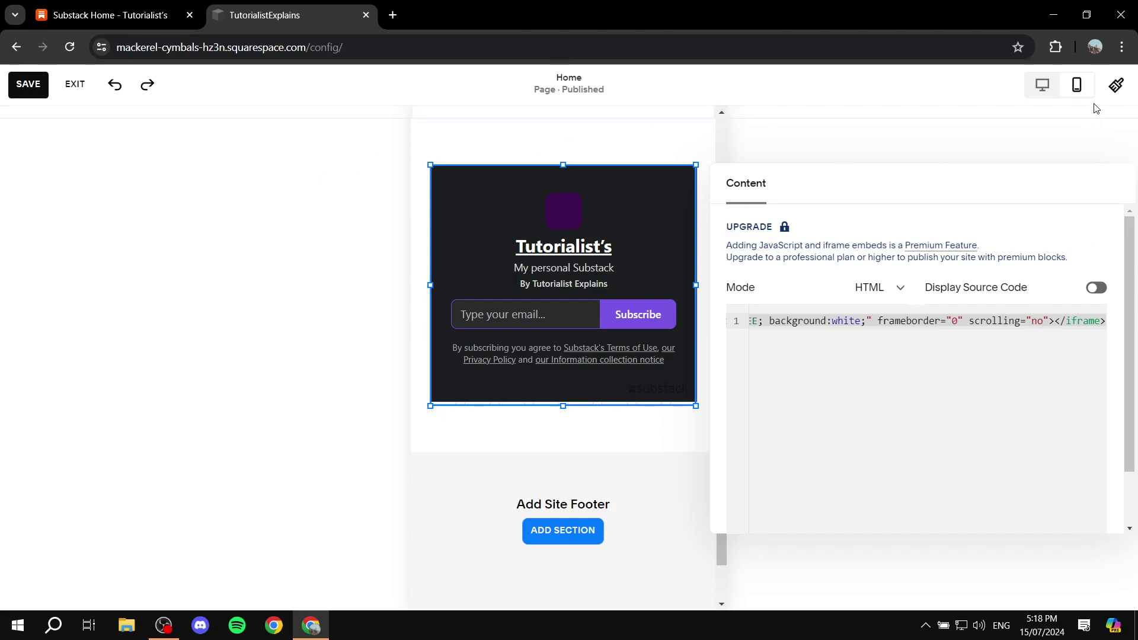
pyautogui.click(1042, 84)
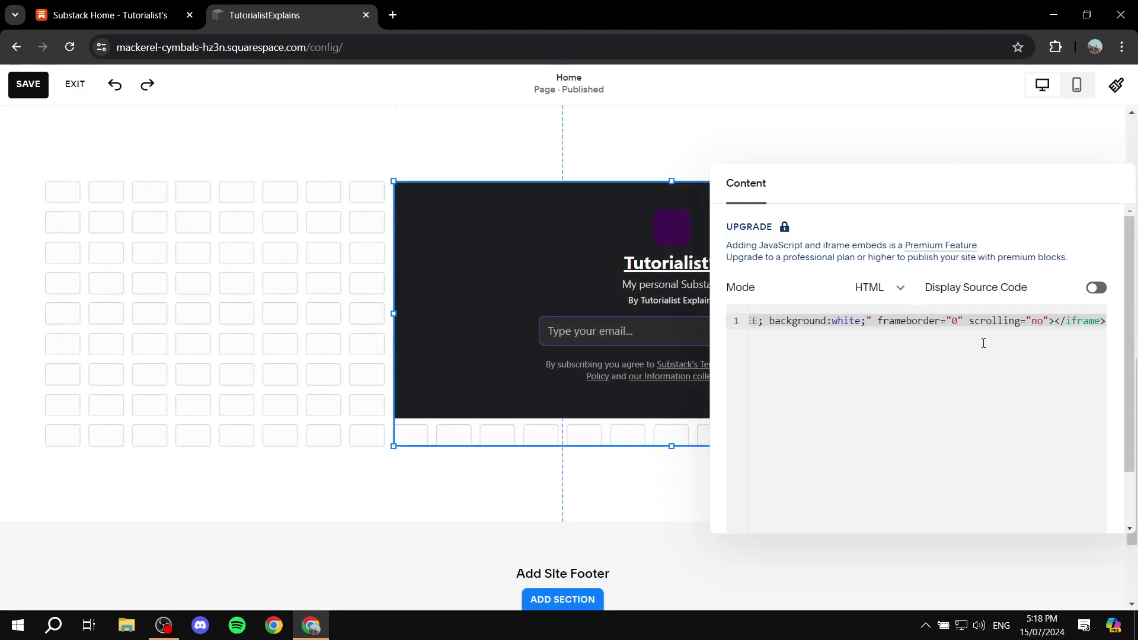
pyautogui.click(863, 323)
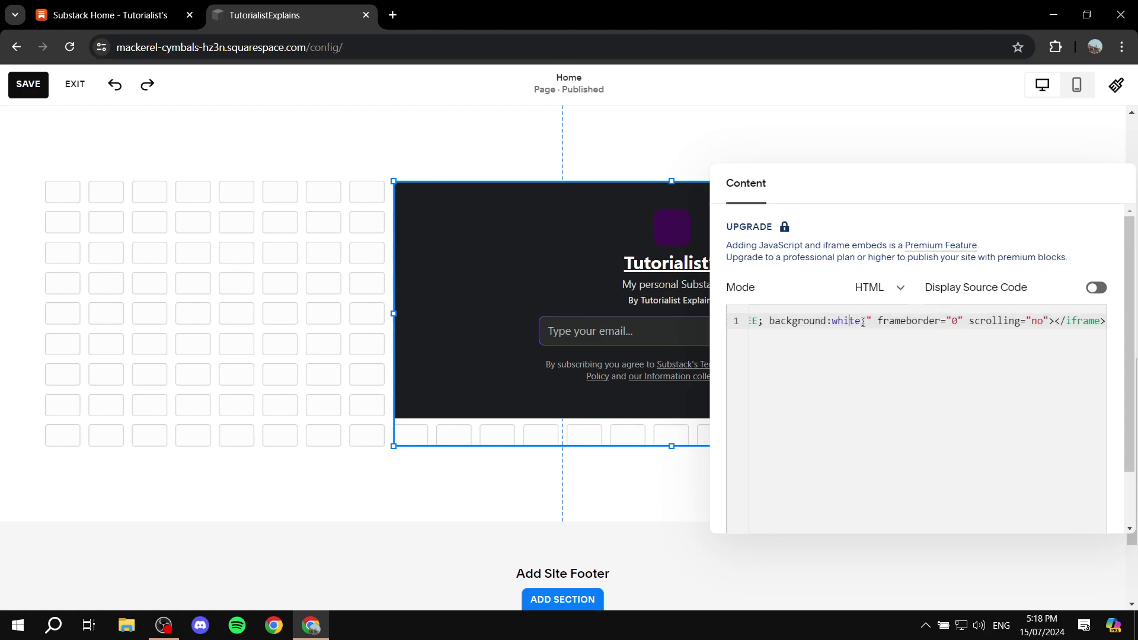
pyautogui.press('Left')
pyautogui.press('Left')
pyautogui.press('Left')
pyautogui.press('Left')
pyautogui.press('Left')
pyautogui.press('Left')
pyautogui.press('Left')
pyautogui.press('Left')
pyautogui.press('Left')
pyautogui.press('Left')
pyautogui.press('Left')
pyautogui.press('Left')
pyautogui.press('Left')
pyautogui.press('Left')
pyautogui.press('Left')
pyautogui.press('Left')
pyautogui.press('Left')
pyautogui.press('Left')
pyautogui.press('Left')
pyautogui.press('Left')
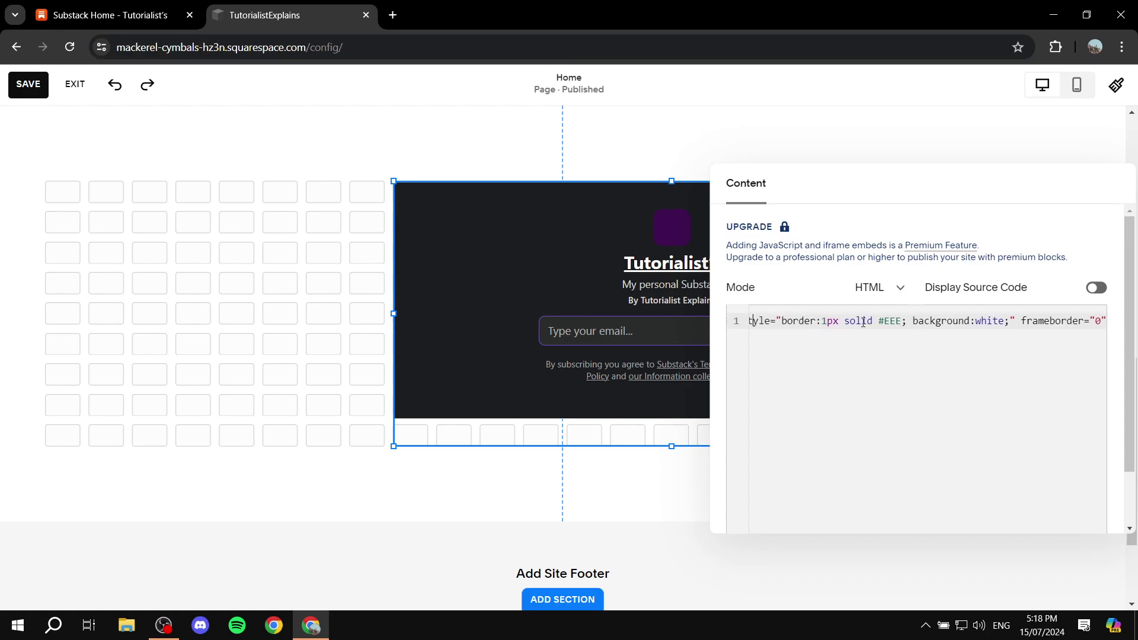
pyautogui.press('Left')
pyautogui.press('Left')
pyautogui.press('Left')
pyautogui.press('Left')
pyautogui.press('Left')
pyautogui.press('Left')
pyautogui.press('Left')
pyautogui.press('Left')
pyautogui.press('Left')
pyautogui.press('Left')
pyautogui.press('Left')
pyautogui.press('Left')
pyautogui.press('Left')
pyautogui.press('Left')
pyautogui.press('Left')
pyautogui.press('Left')
pyautogui.press('Left')
pyautogui.press('Left')
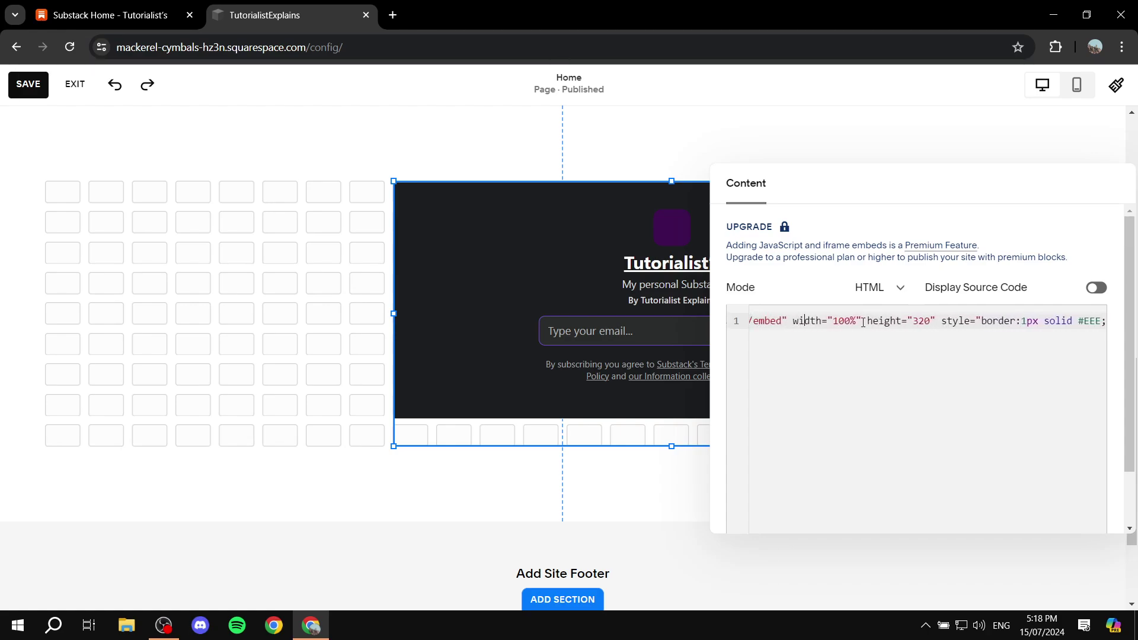
pyautogui.click(259, 368)
pyautogui.moveTo(581, 211); pyautogui.dragTo(499, 223)
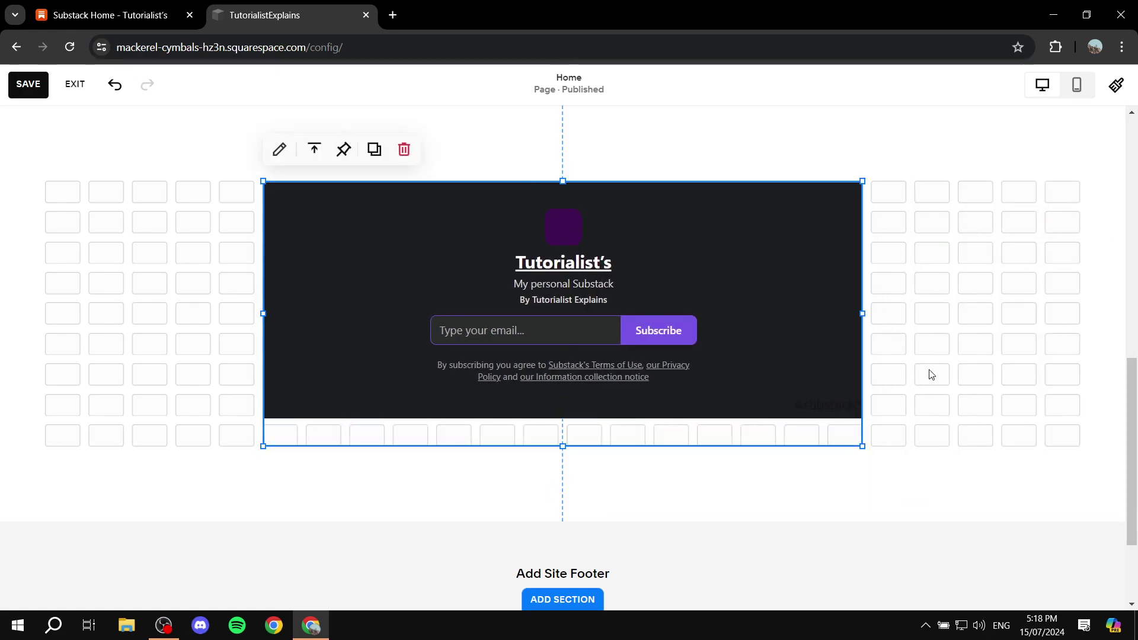